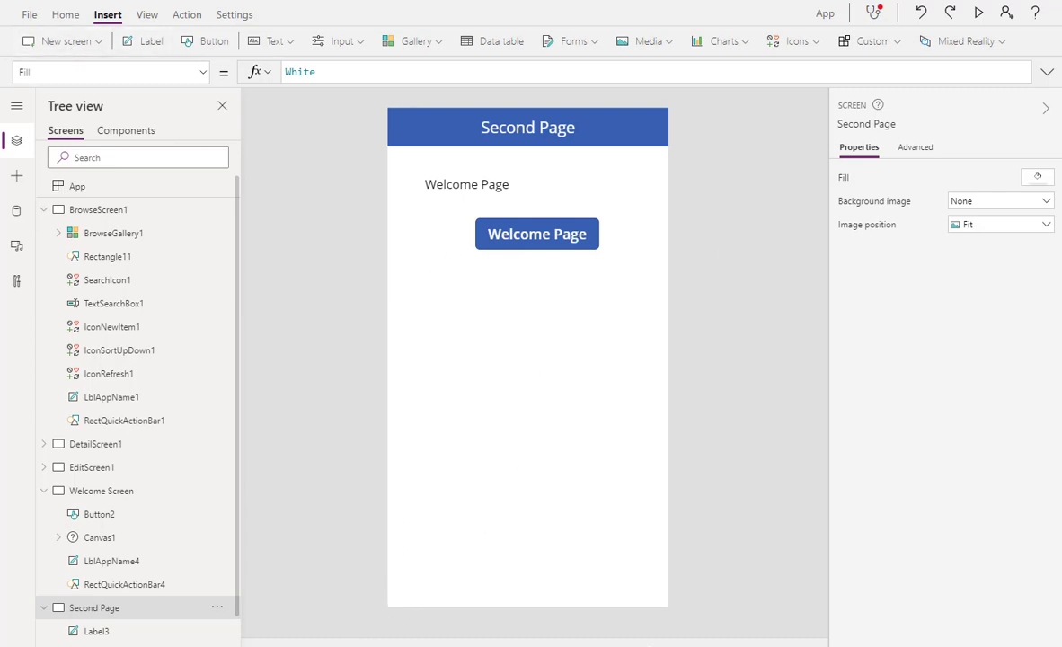
Set the Welcome Page label's font size to 10 on Second Page and shrink its box to about 121 wide by 28 high.
click(569, 236)
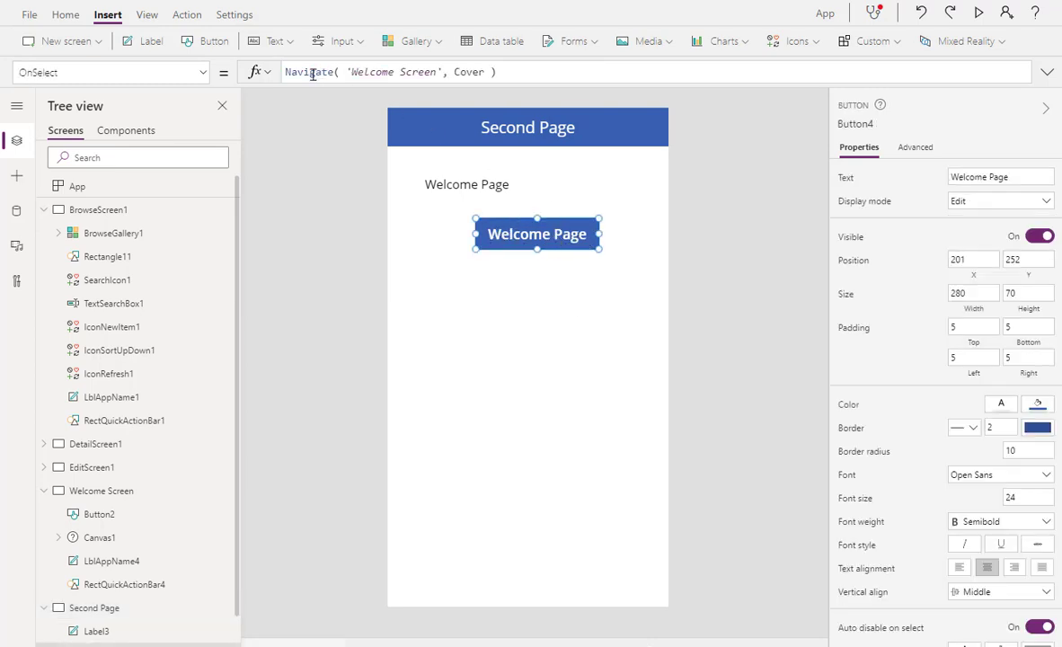
click(726, 252)
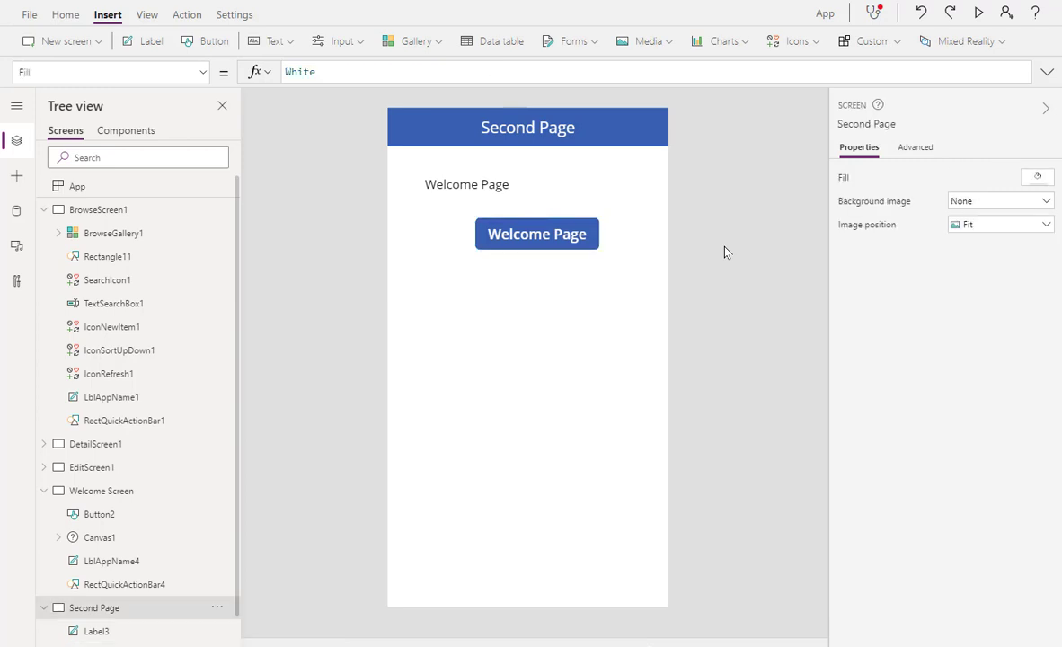
click(482, 187)
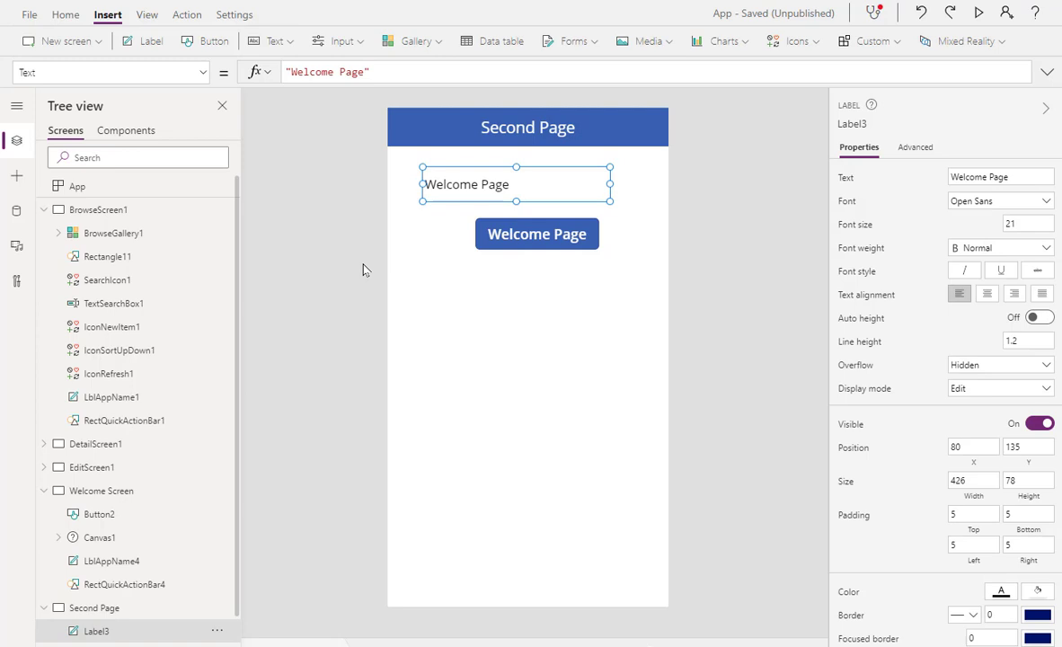
scroll(362, 270, up, 8)
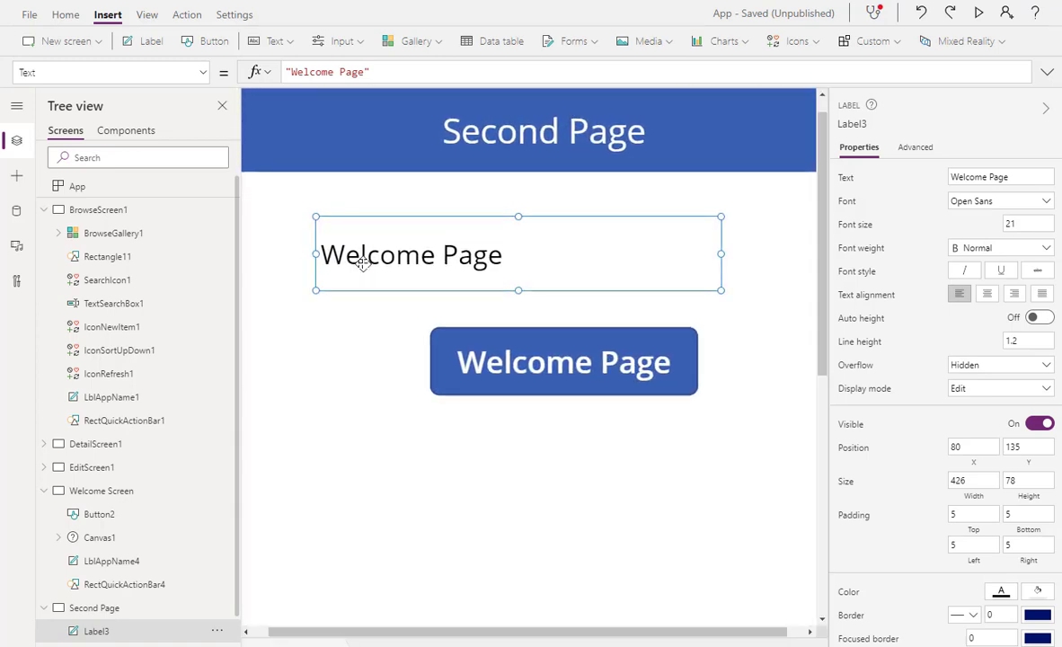
click(363, 261)
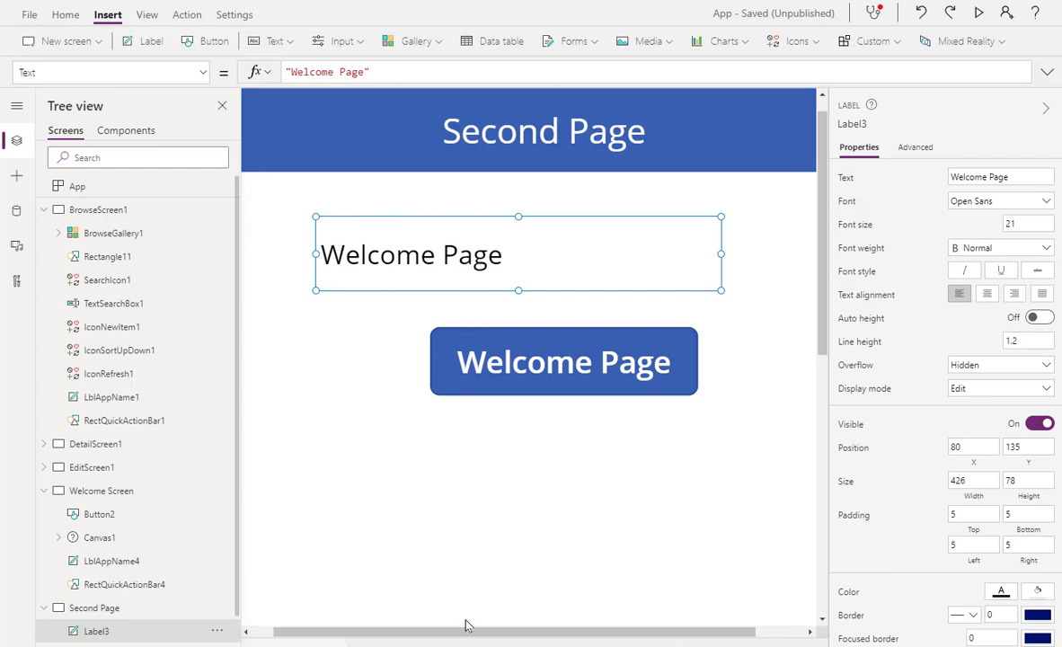
drag(452, 633, 430, 631)
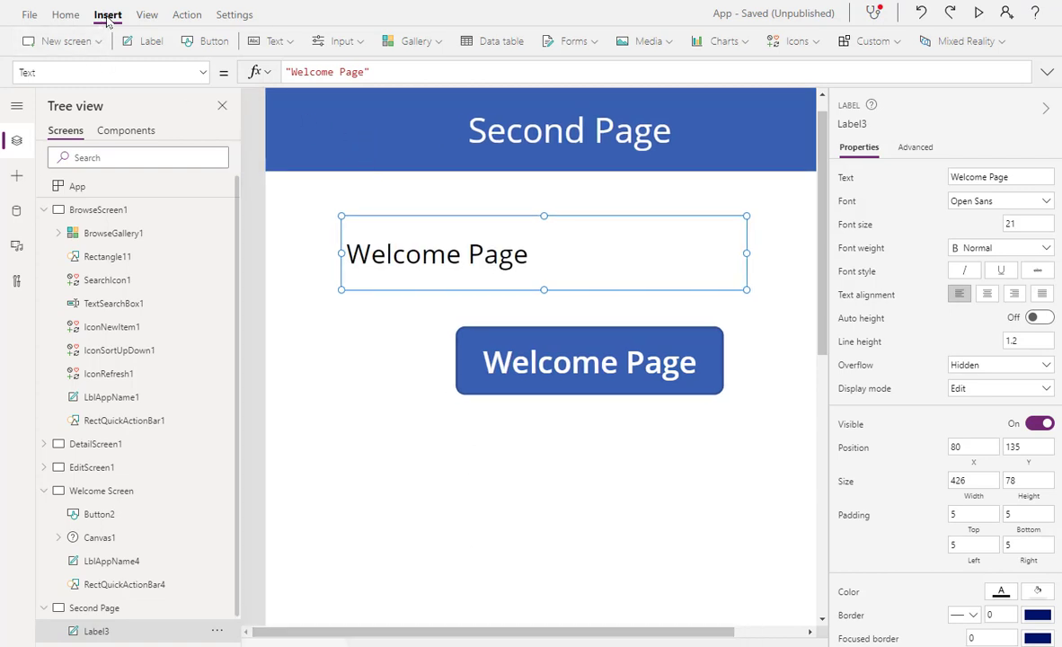
double_click(459, 238)
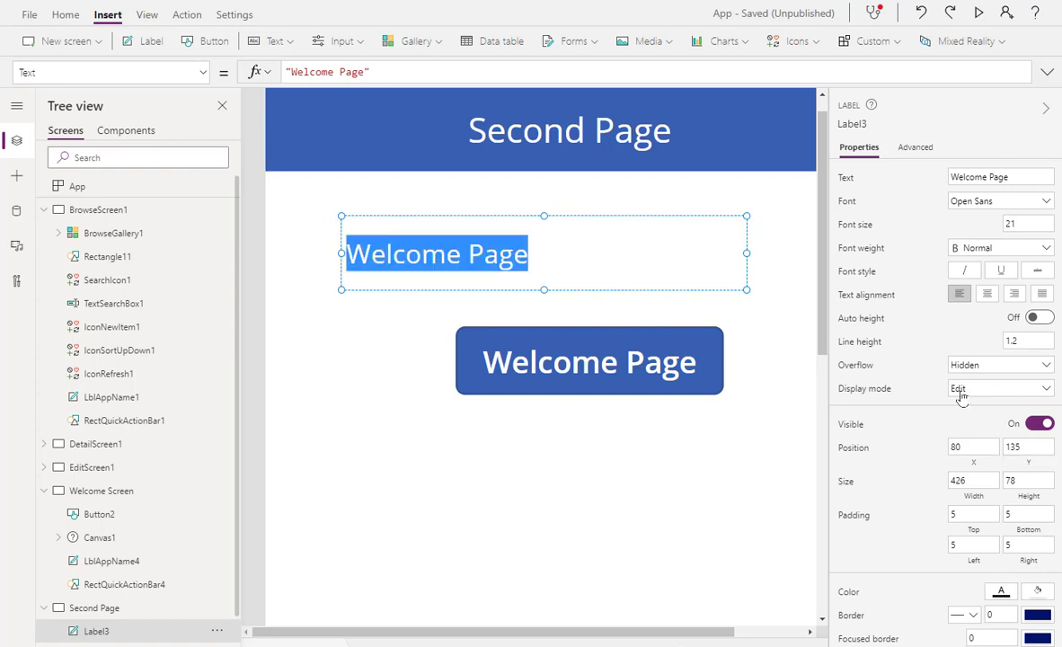
click(992, 223)
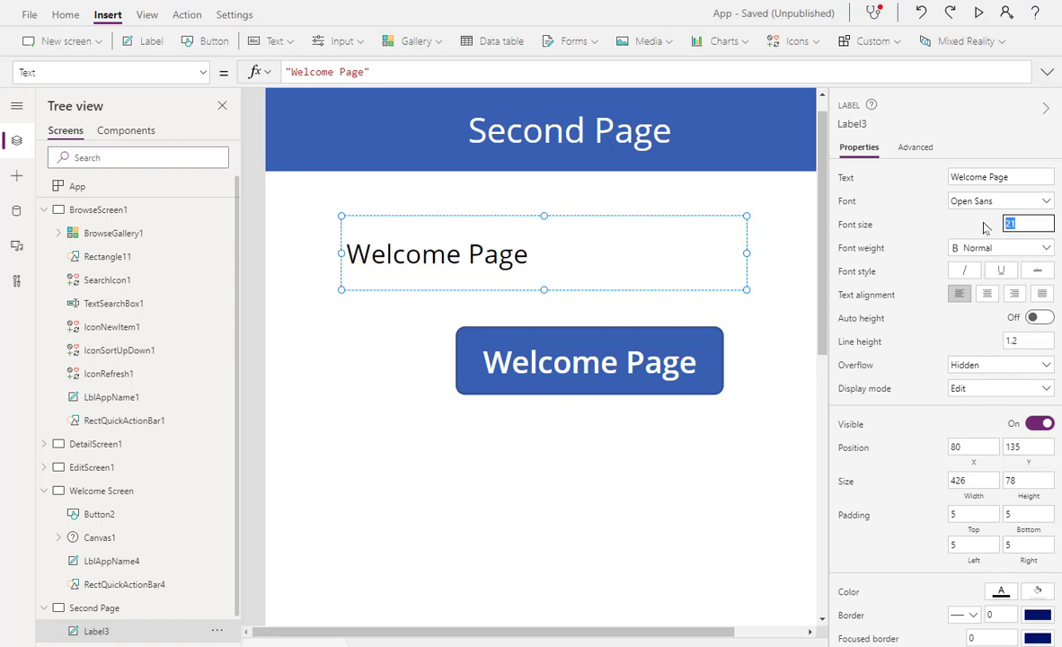
text(10)
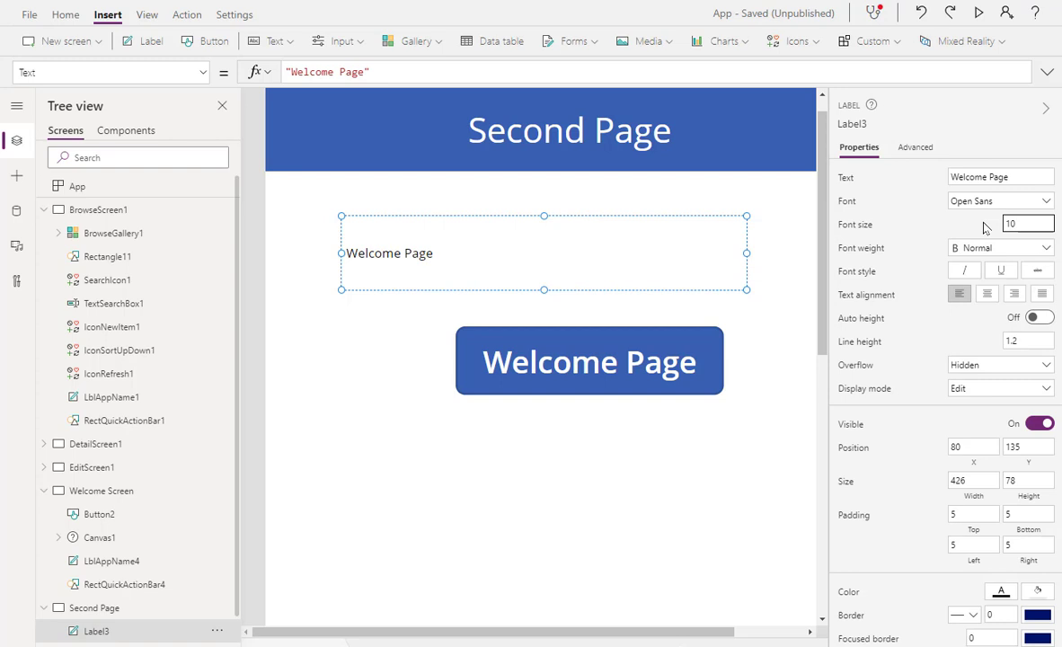
drag(544, 289, 544, 240)
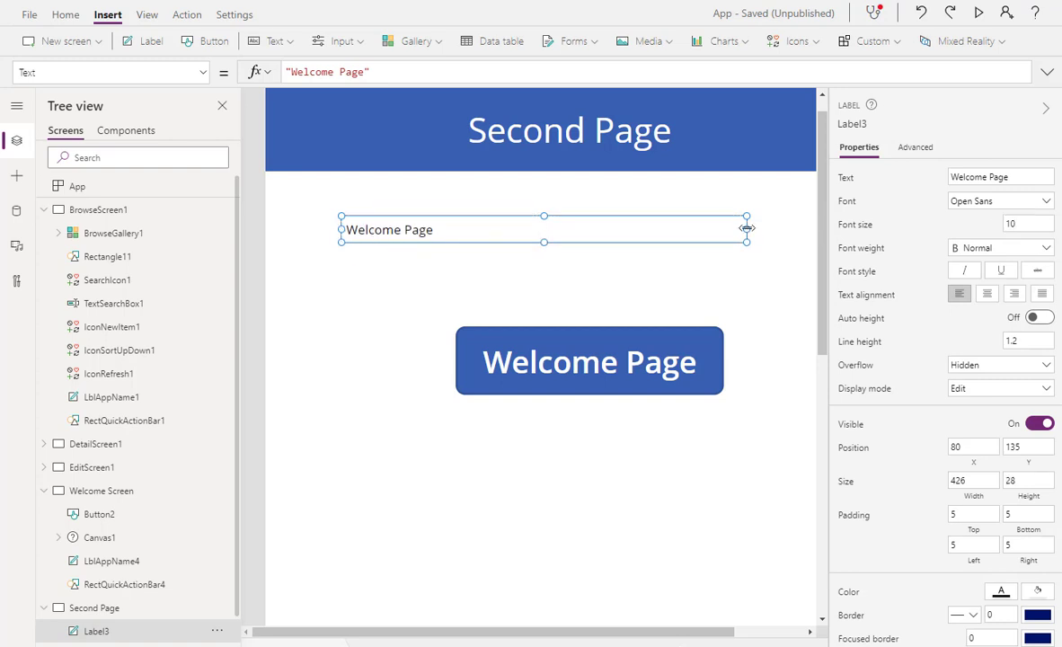
drag(746, 228, 457, 230)
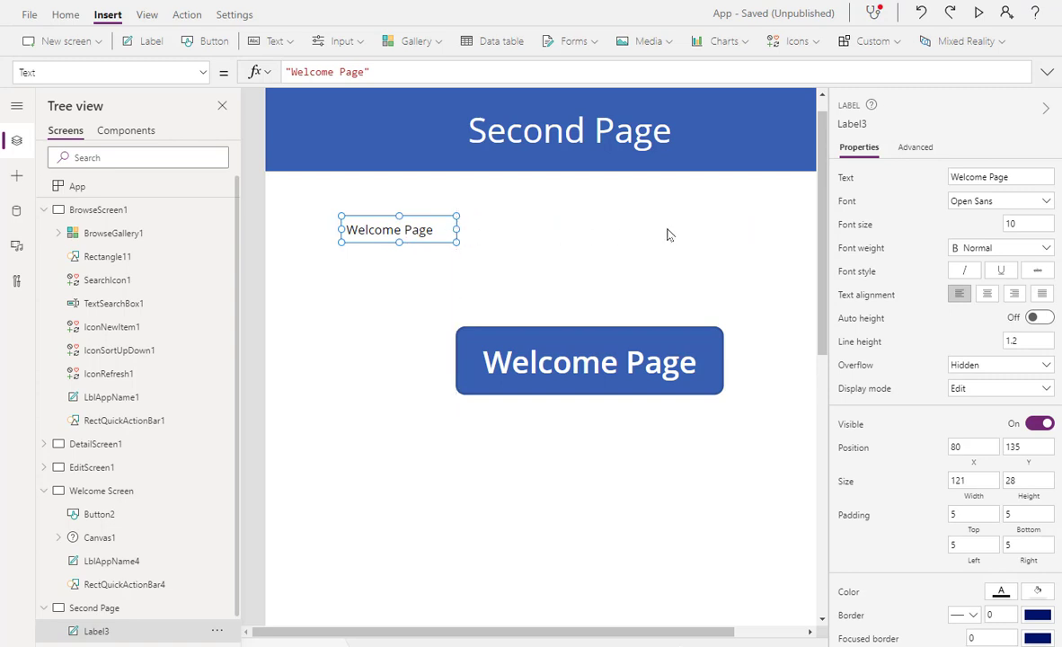
Make the label's text white and move it into the lower-left corner of the blue header, at about X 12, Y 60.
scroll(925, 395, down, 3)
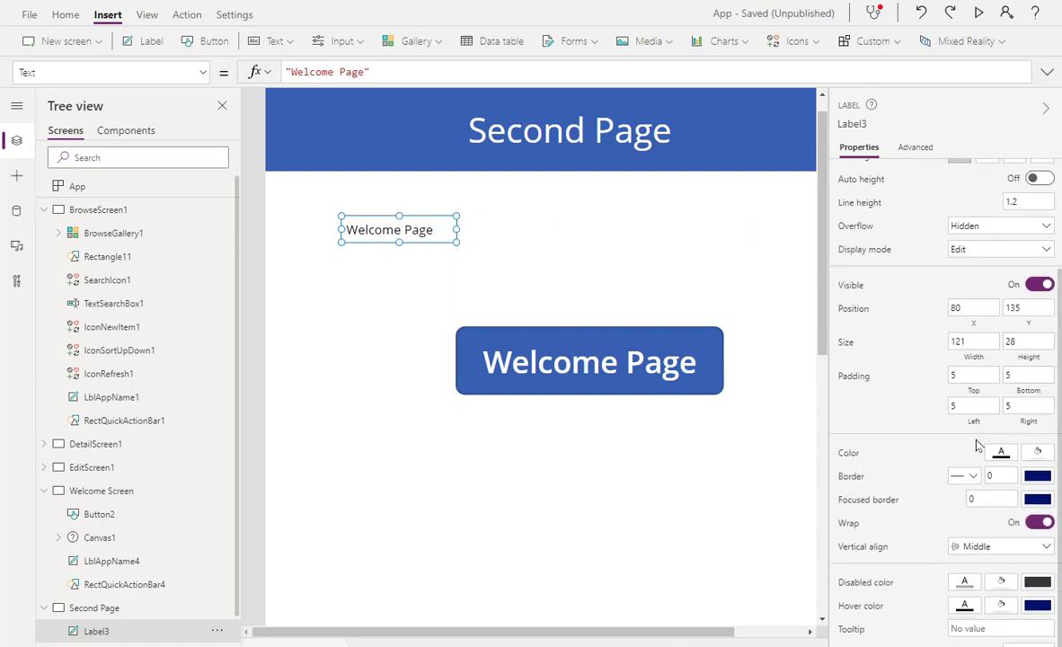
click(1000, 451)
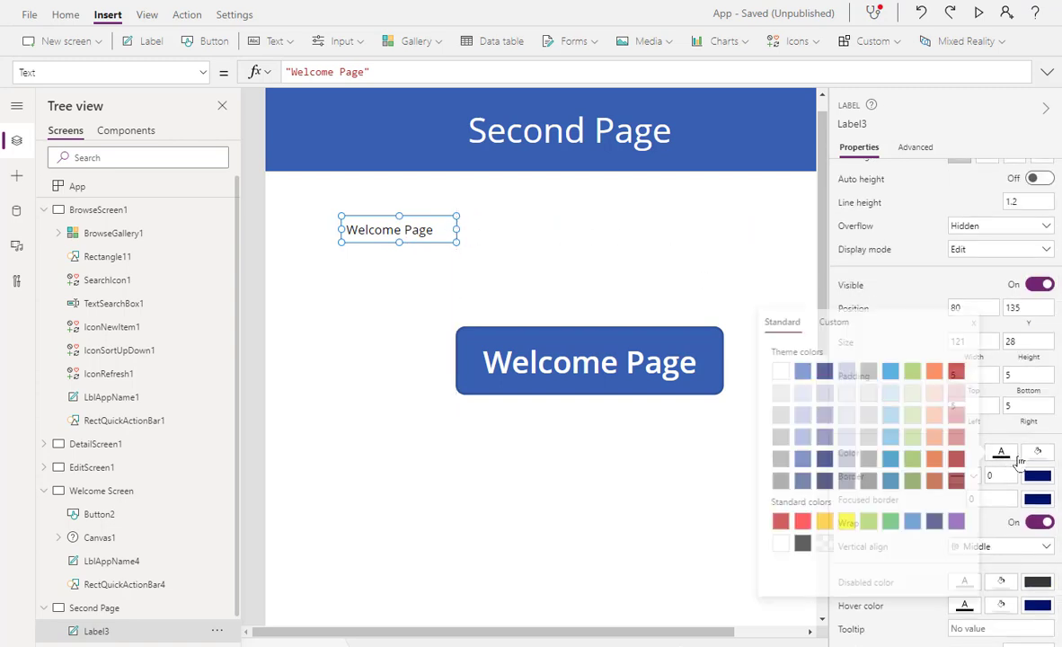
click(778, 377)
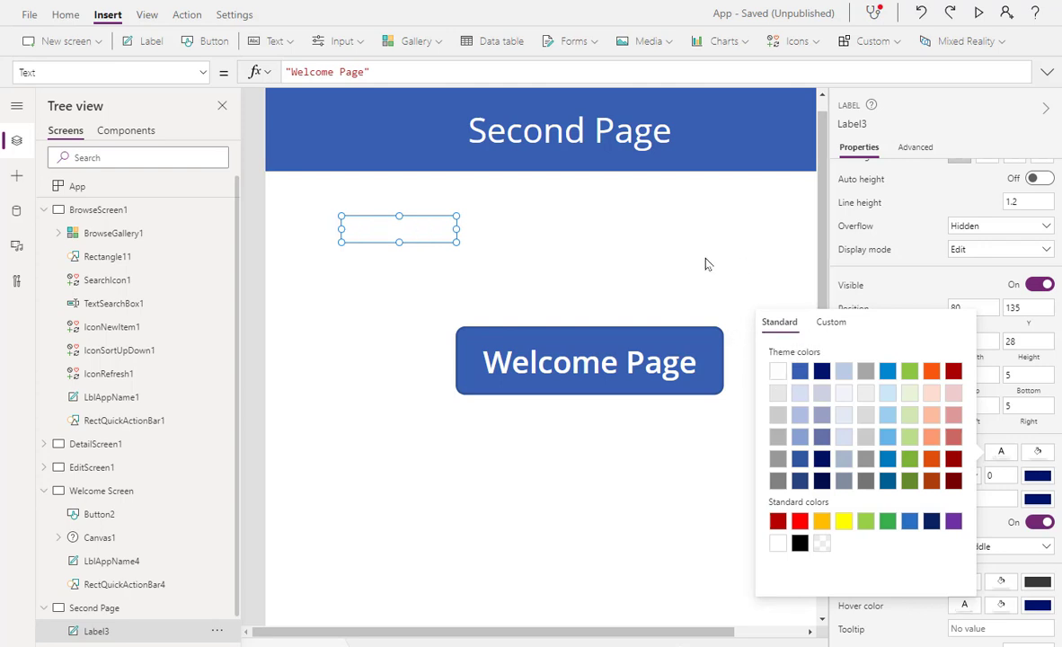
click(401, 236)
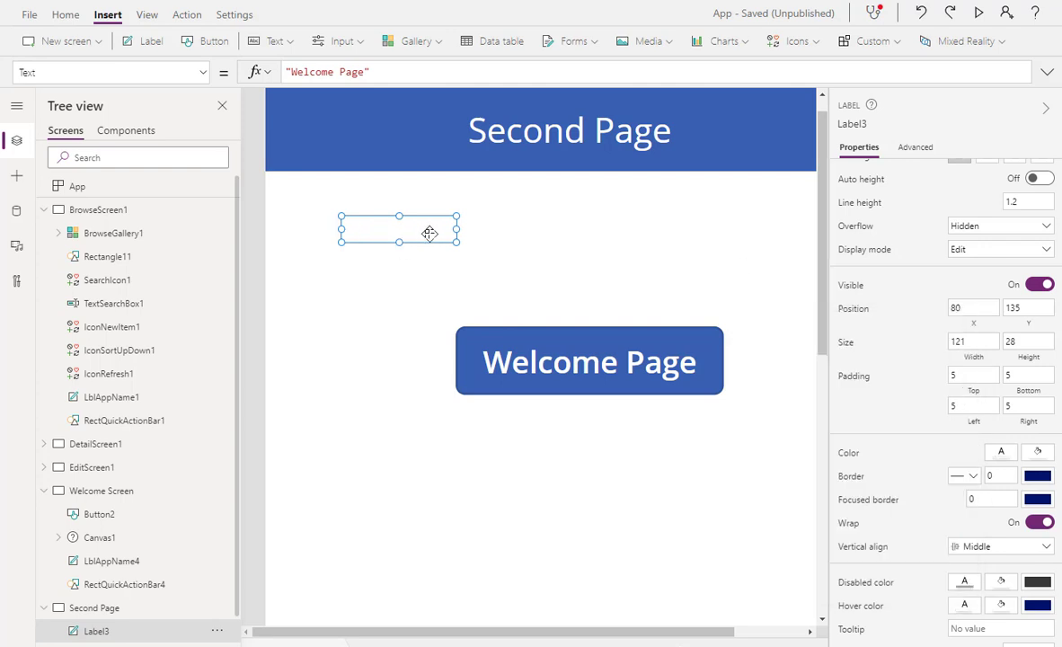
drag(430, 232, 362, 160)
Append a space and a vertical bar to the header label so its text reads "Welcome Page |".
double_click(373, 162)
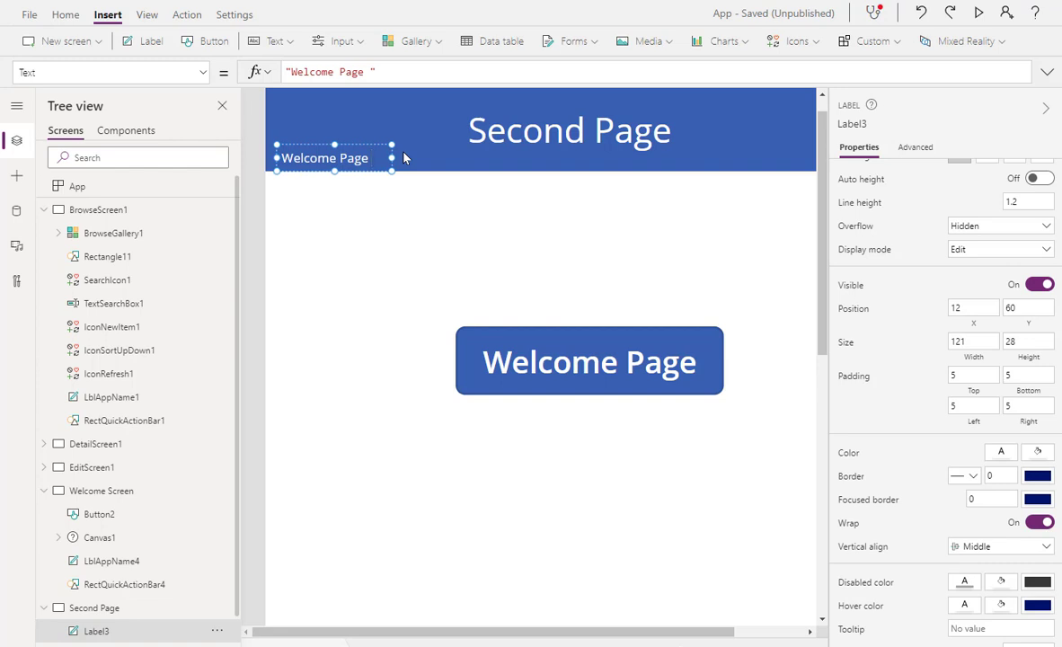
text(|)
click(360, 227)
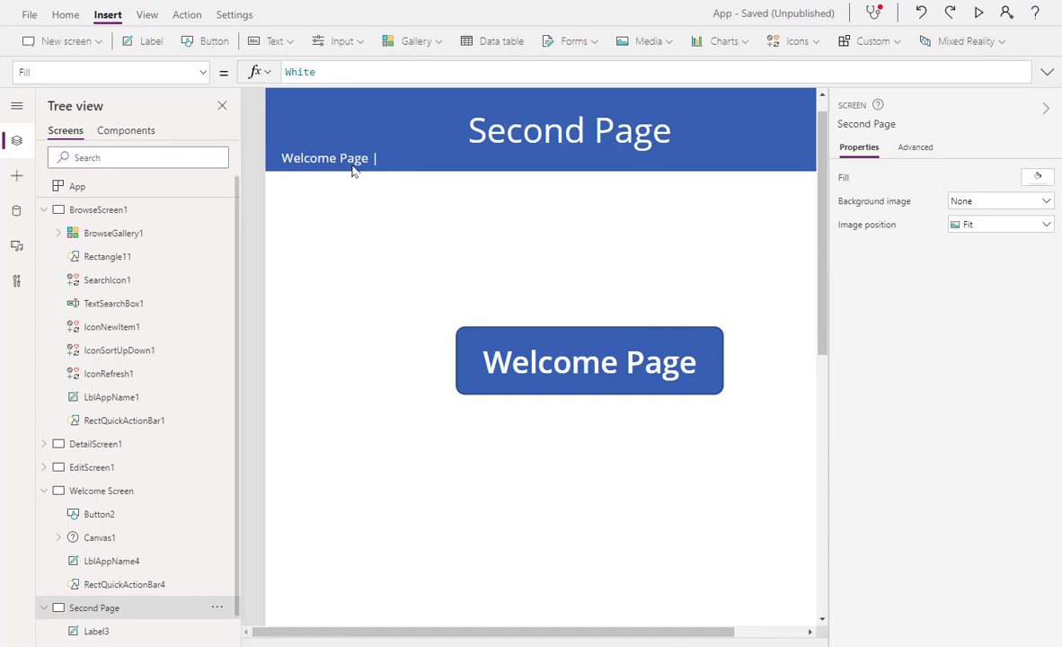
Set the header label's font size to 8 and narrow its box to a width of about 103.
click(325, 157)
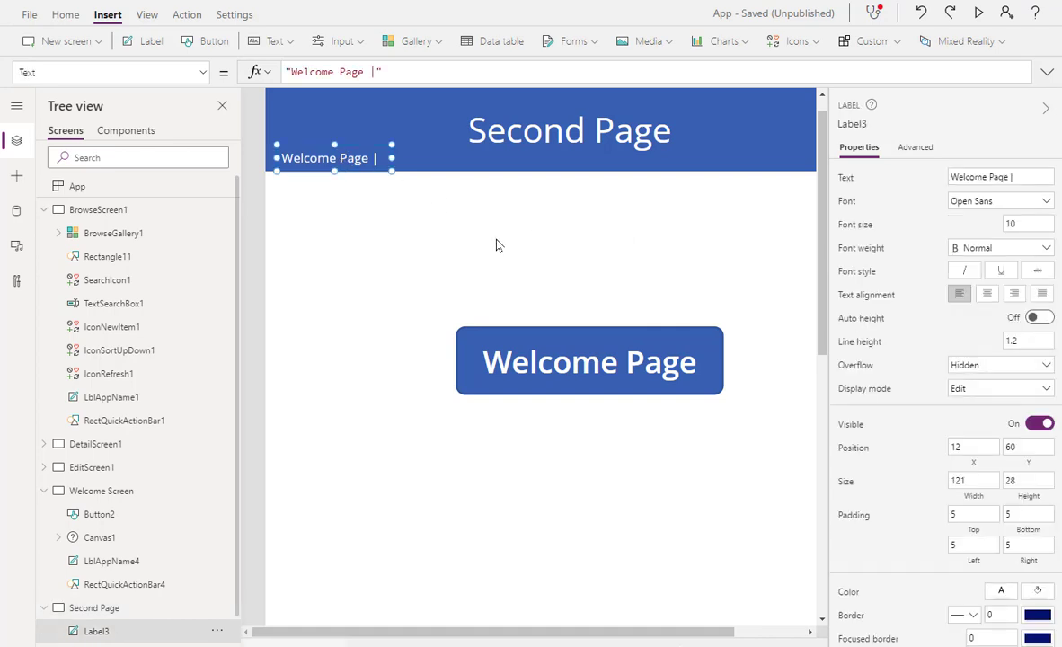
click(1007, 224)
text(8)
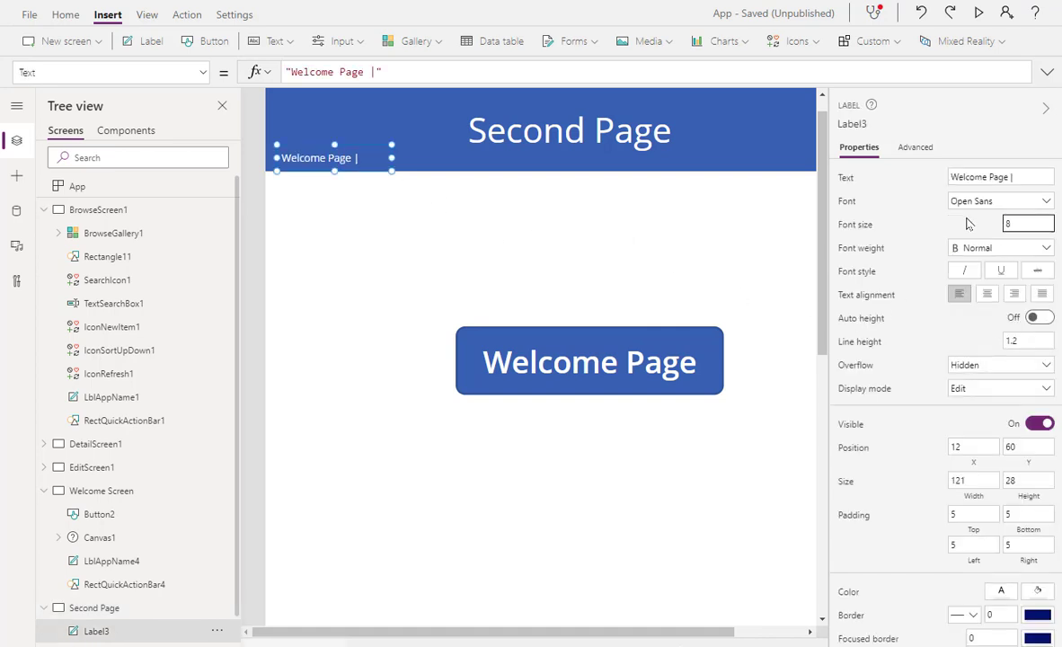
click(352, 234)
click(339, 160)
drag(374, 159, 371, 160)
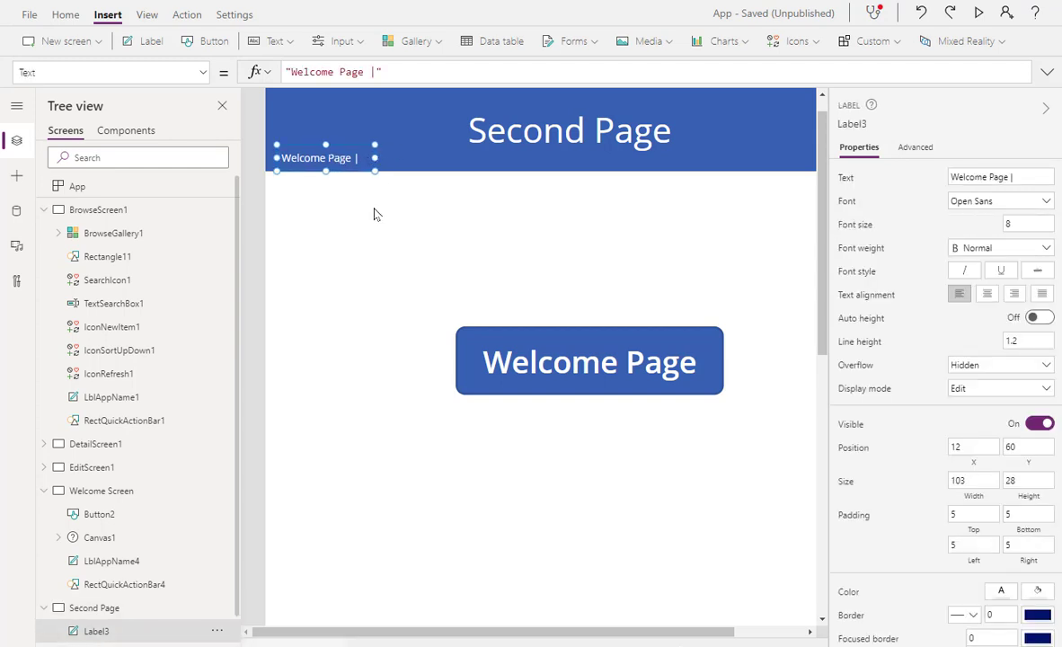
Switch the header label's formula to the OnSelect property and show the label's advanced properties.
click(372, 213)
click(331, 161)
click(152, 68)
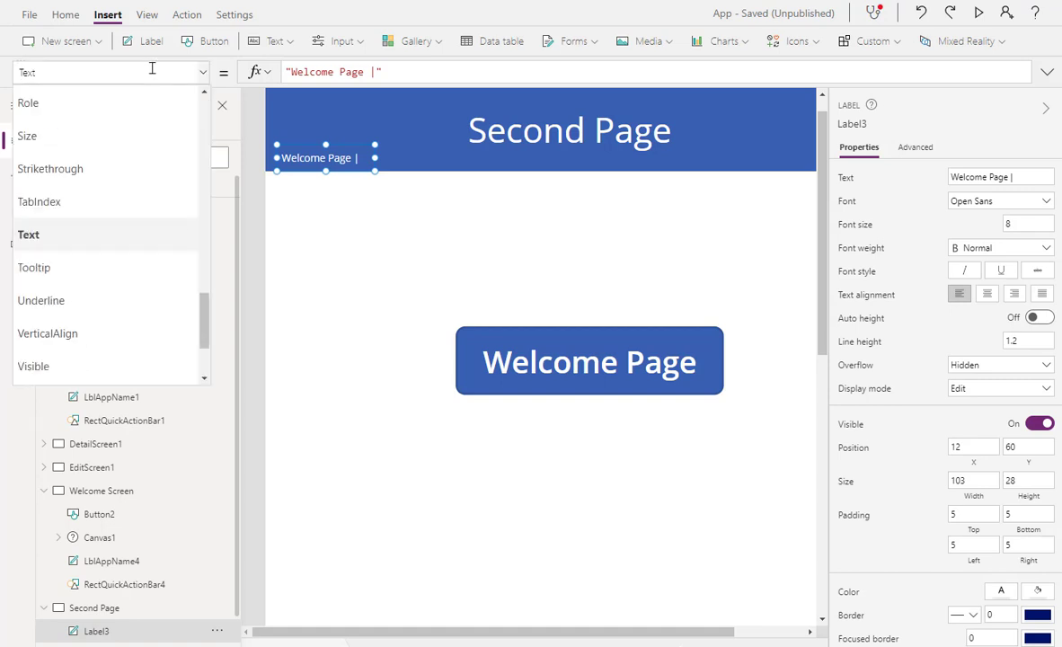
click(114, 68)
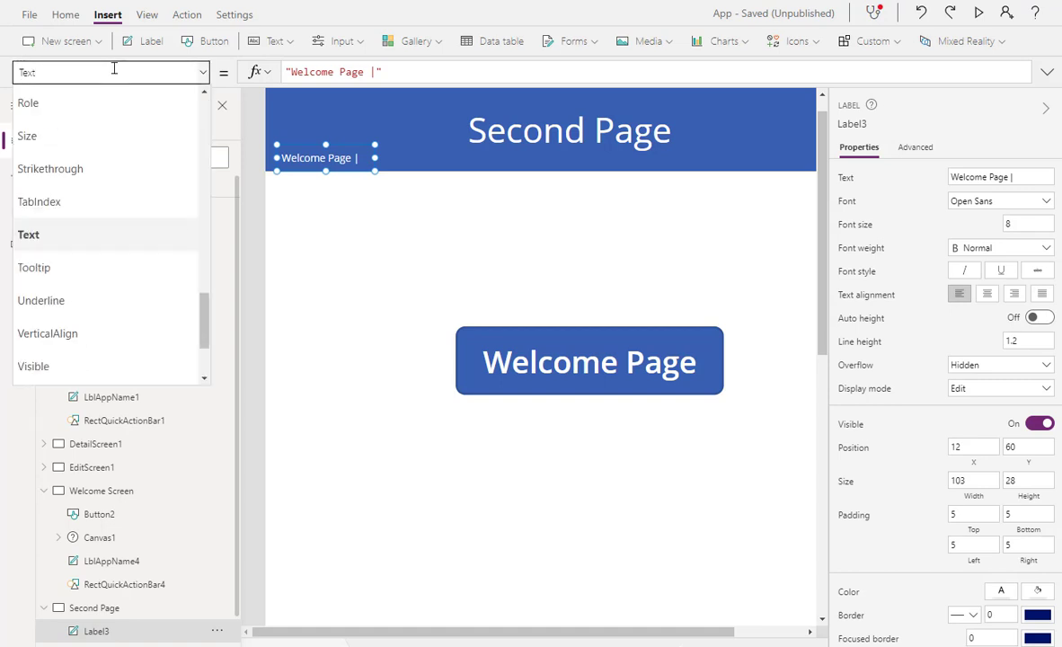
text(Te)
text(OnSelec)
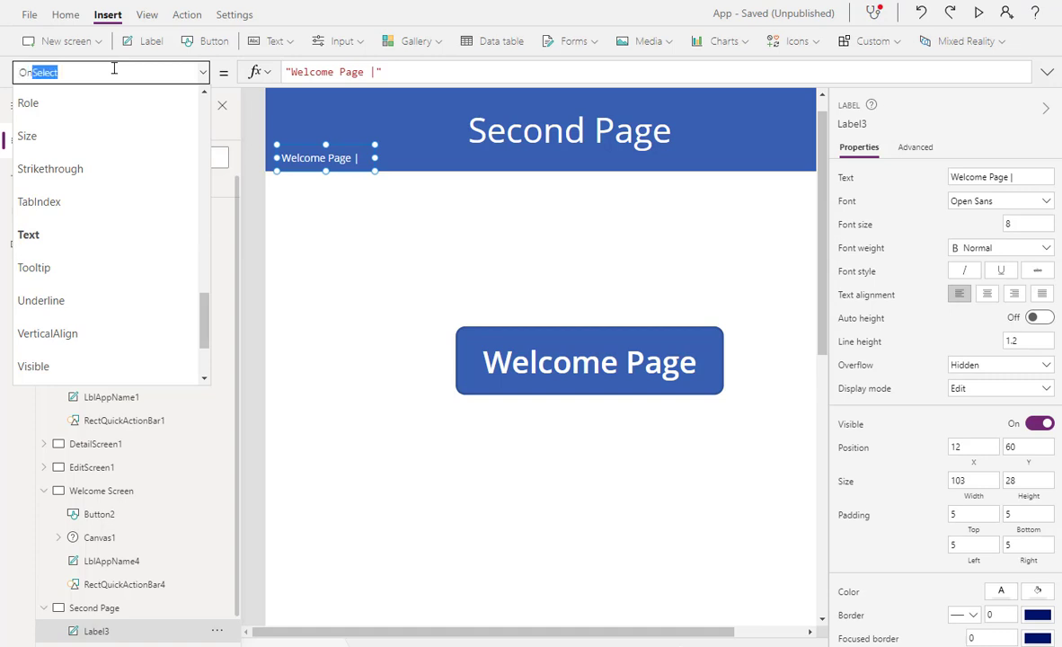
text(n)
key(Return)
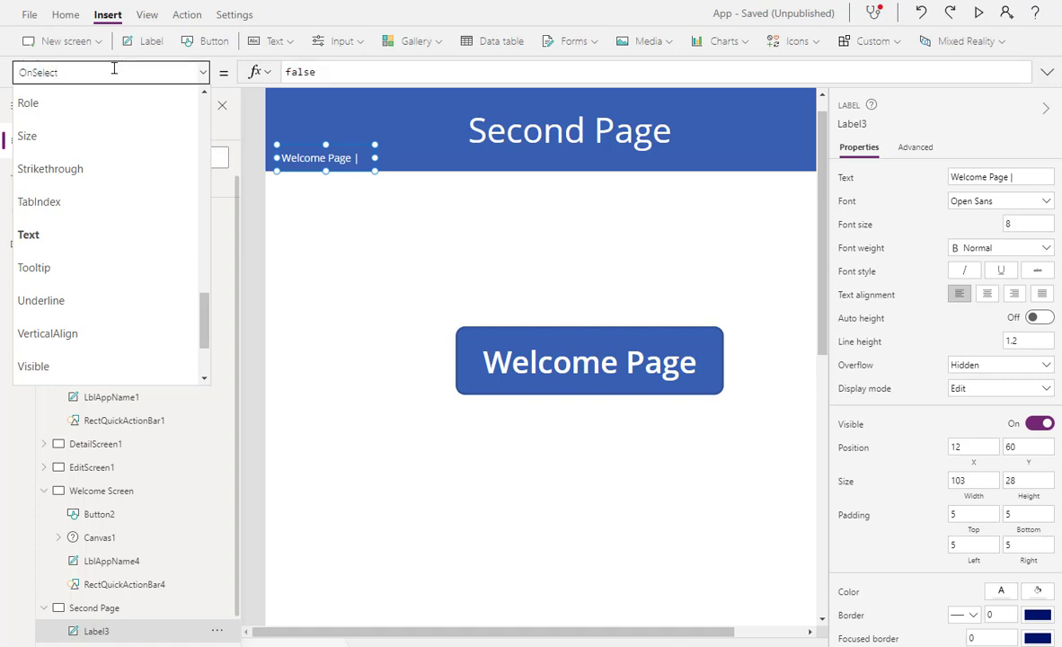
click(336, 71)
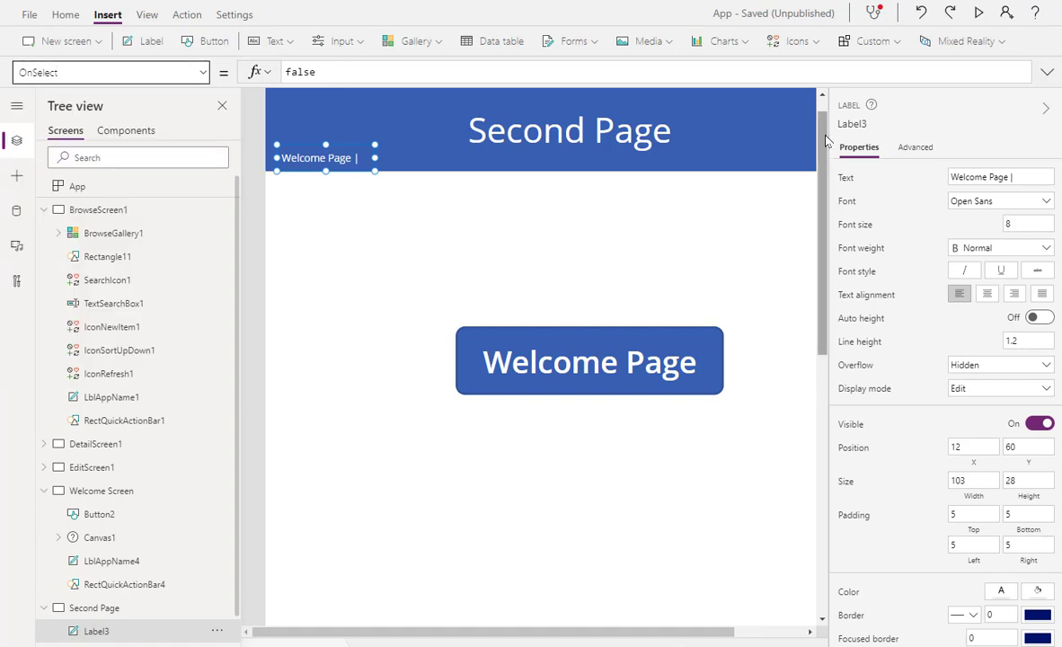
click(922, 152)
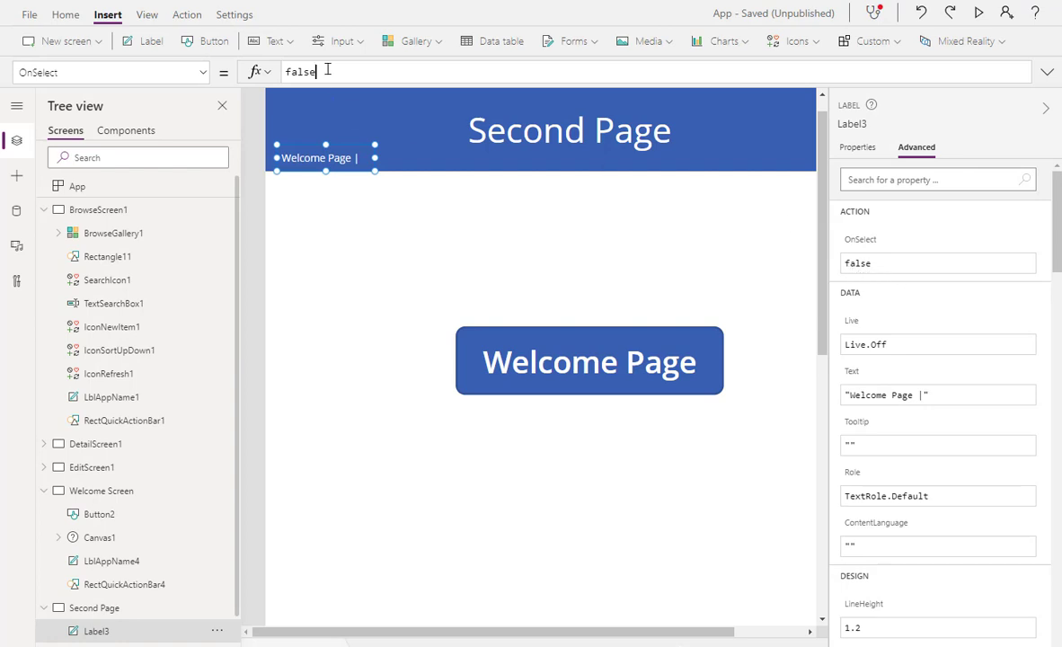
Set the header label's OnSelect formula to Navigate('Welcome Screen',ScreenTransition.Cover).
drag(327, 69, 268, 75)
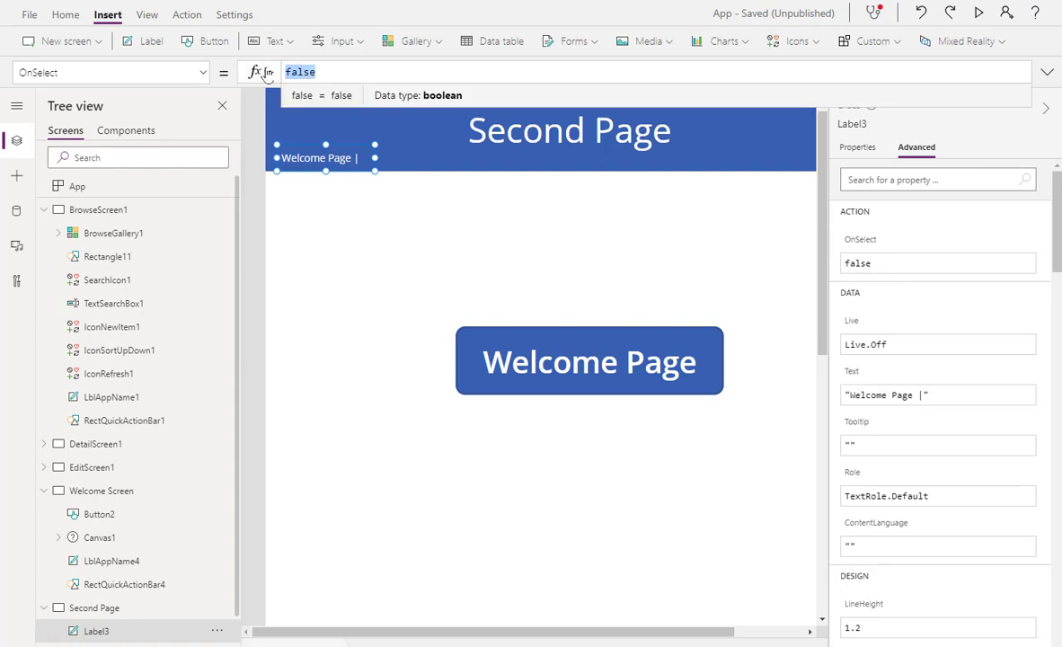
text(Na)
click(313, 94)
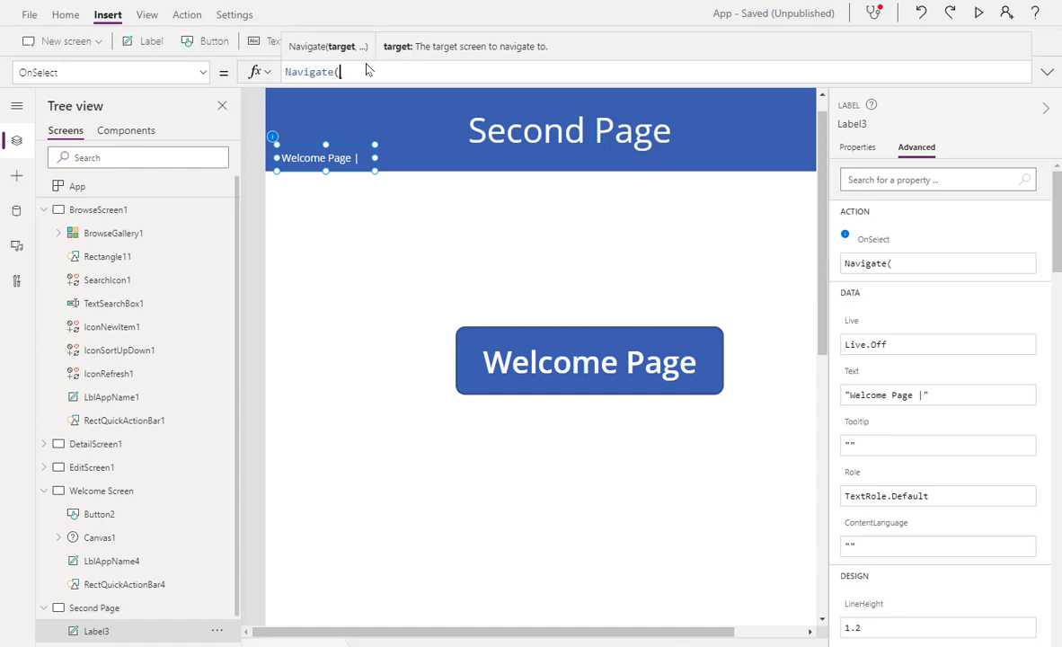
text(Wel)
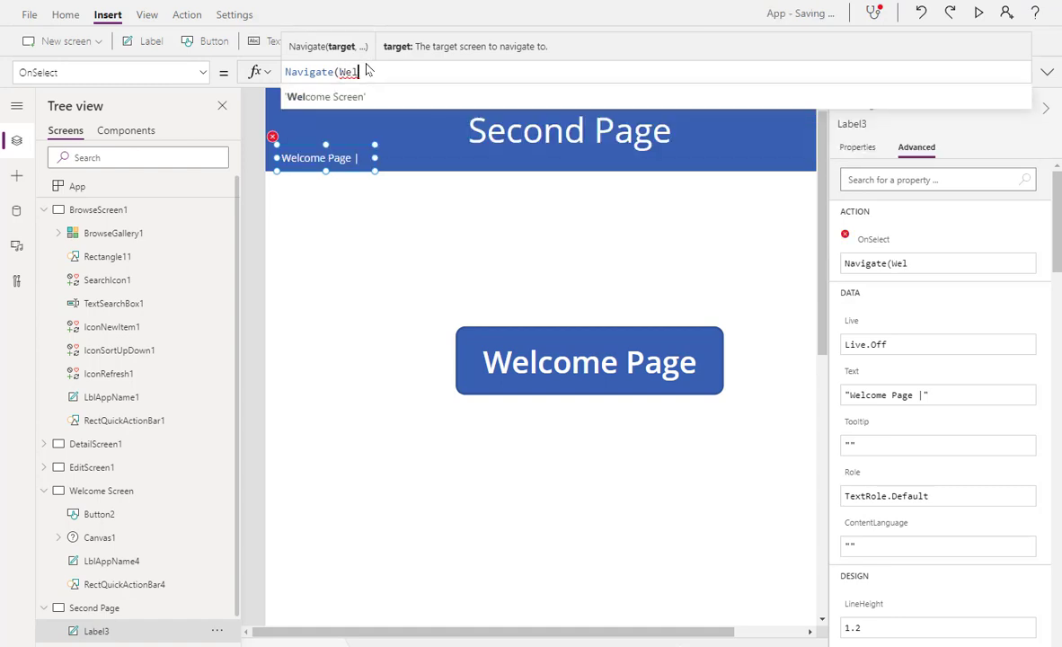
click(325, 97)
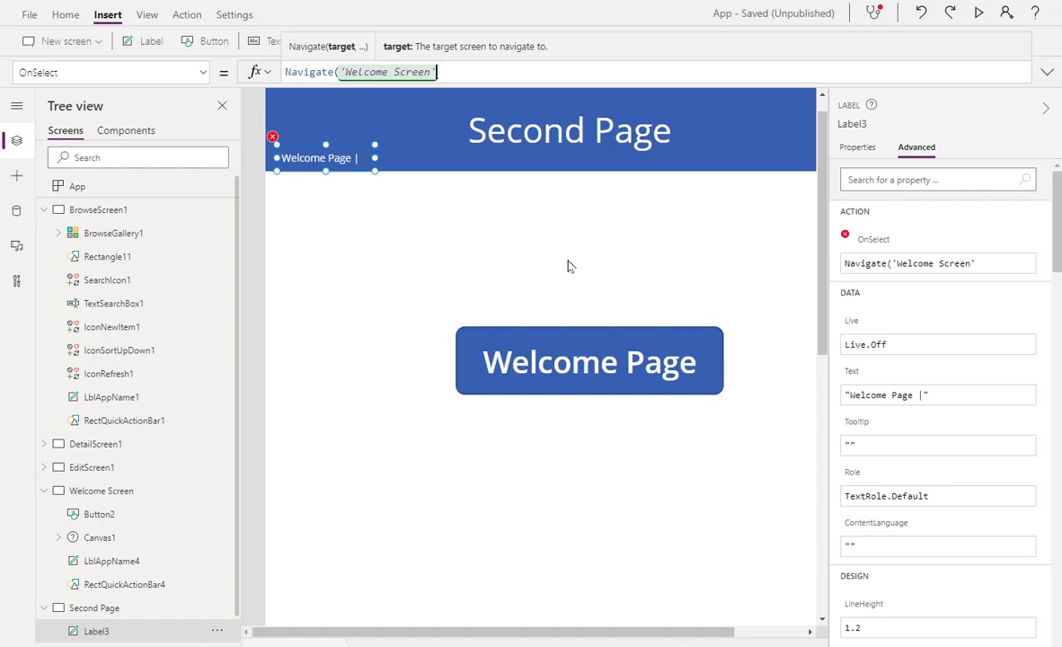
text(,)
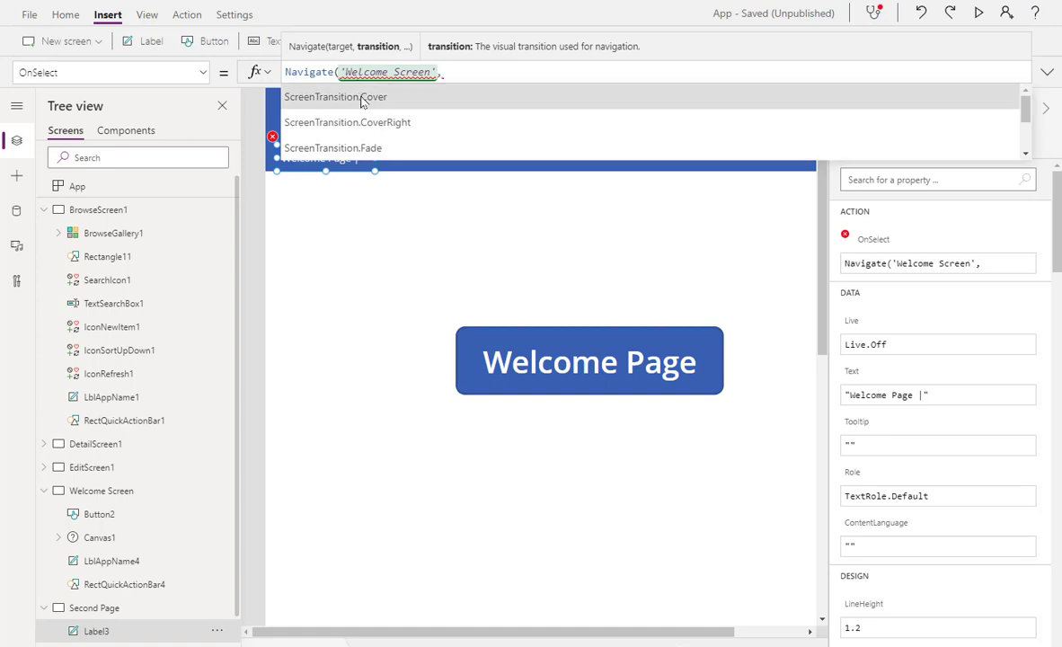
key(Tab)
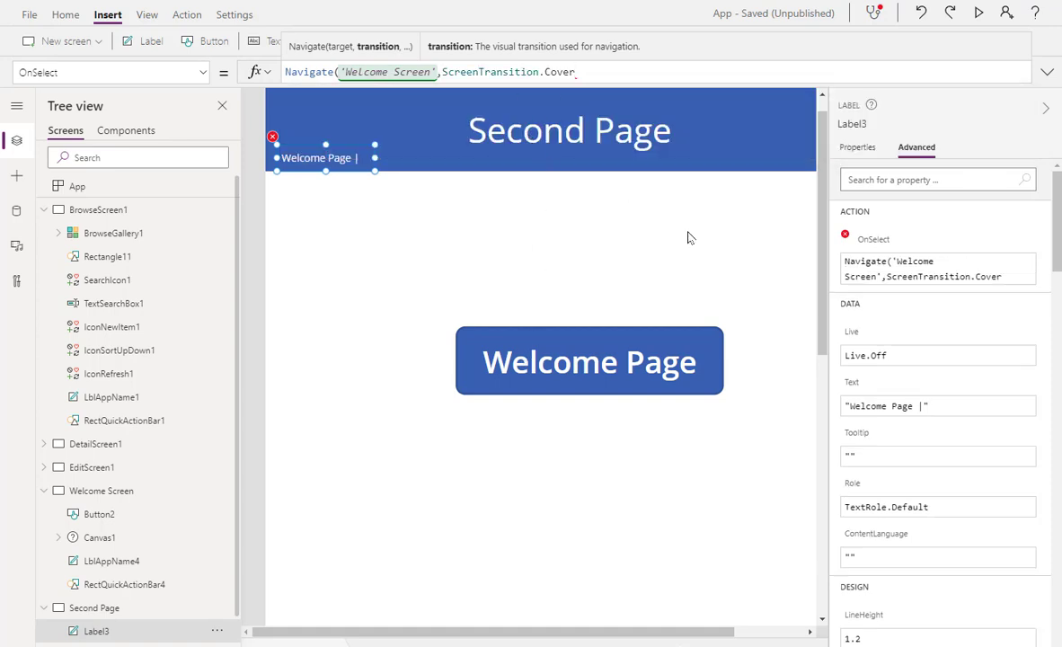
text())
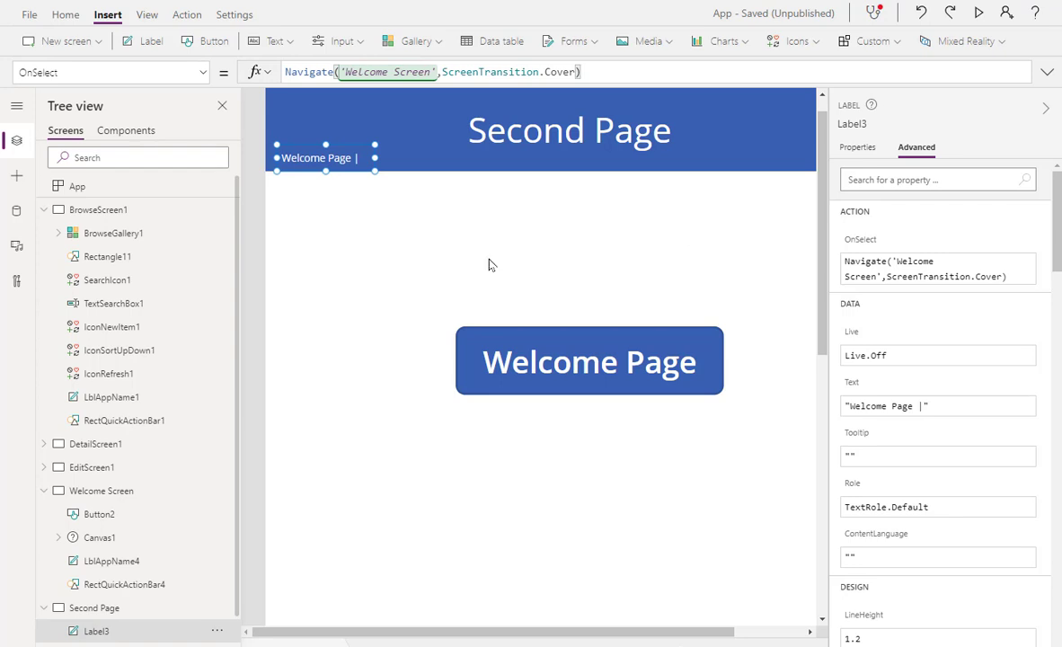
Deselect the header label and preview the app from the Second Page screen.
click(262, 134)
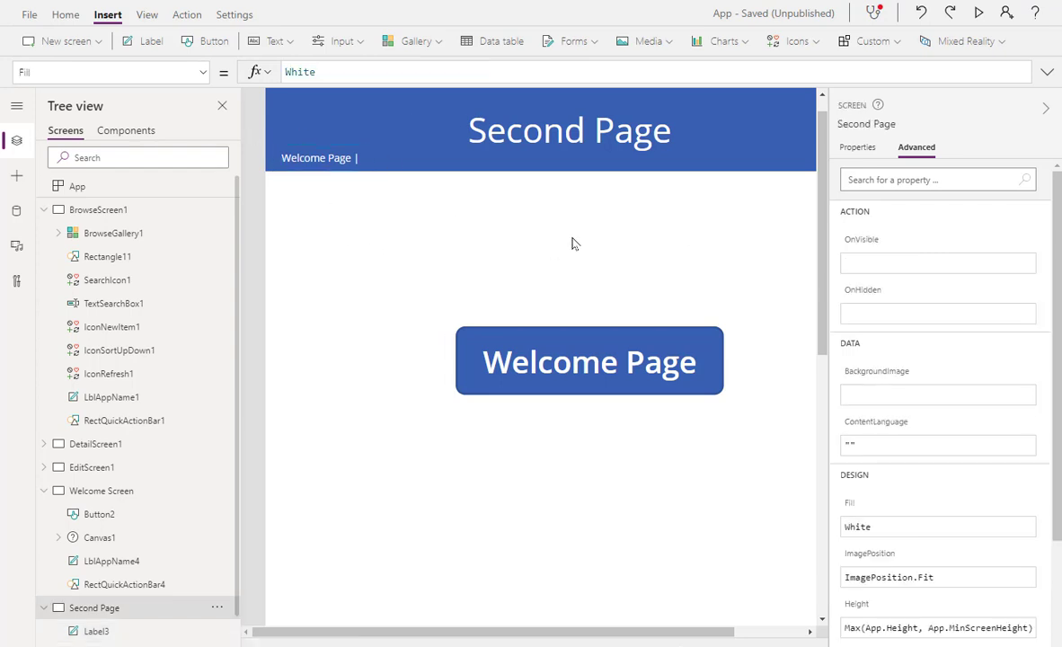
click(978, 13)
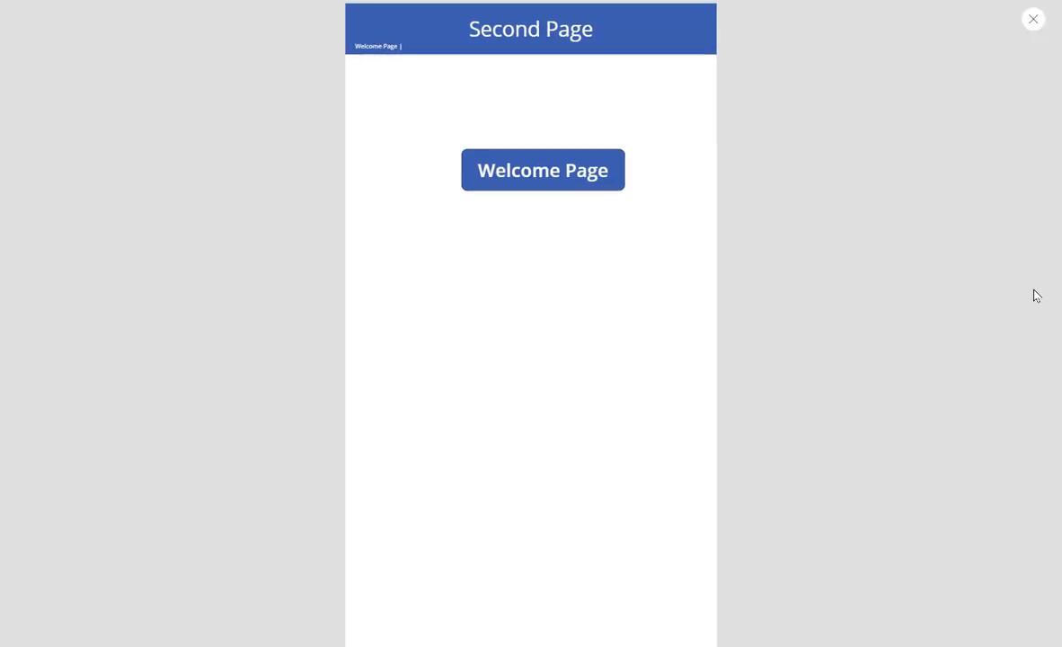
Follow the Welcome Page link in the Second Page header of the running preview and return to the editor.
click(372, 46)
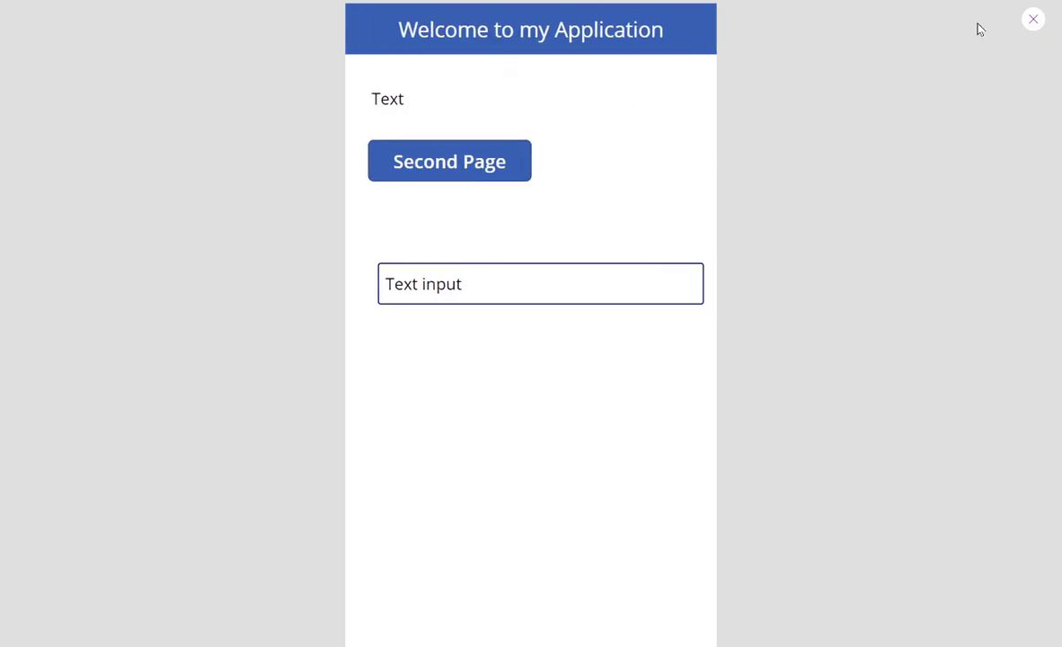
click(1031, 19)
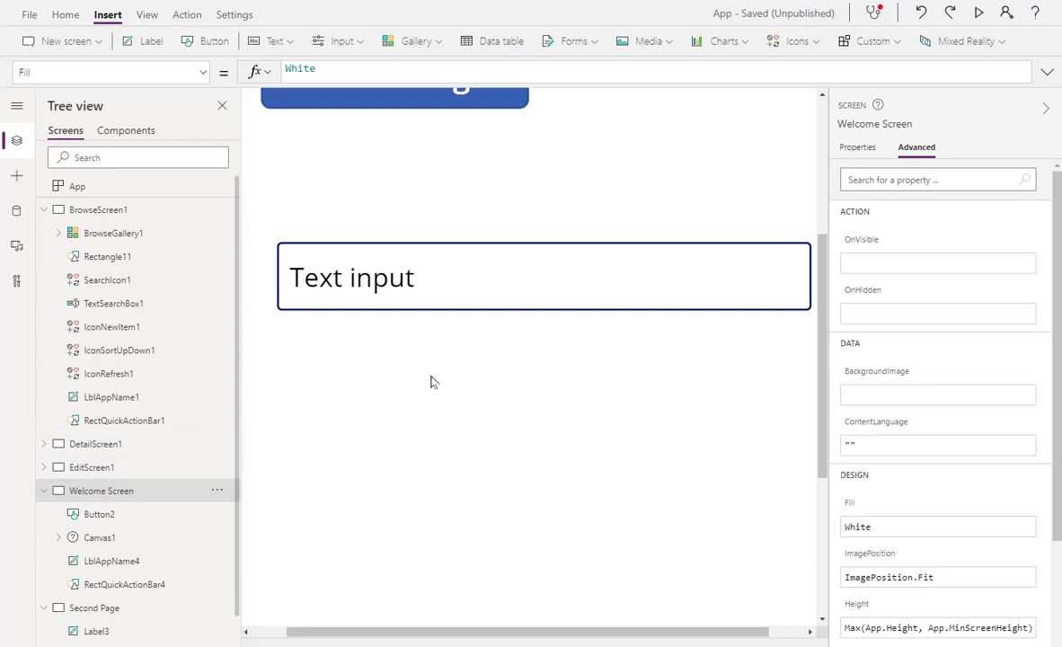
scroll(397, 346, up, 3)
drag(379, 633, 245, 634)
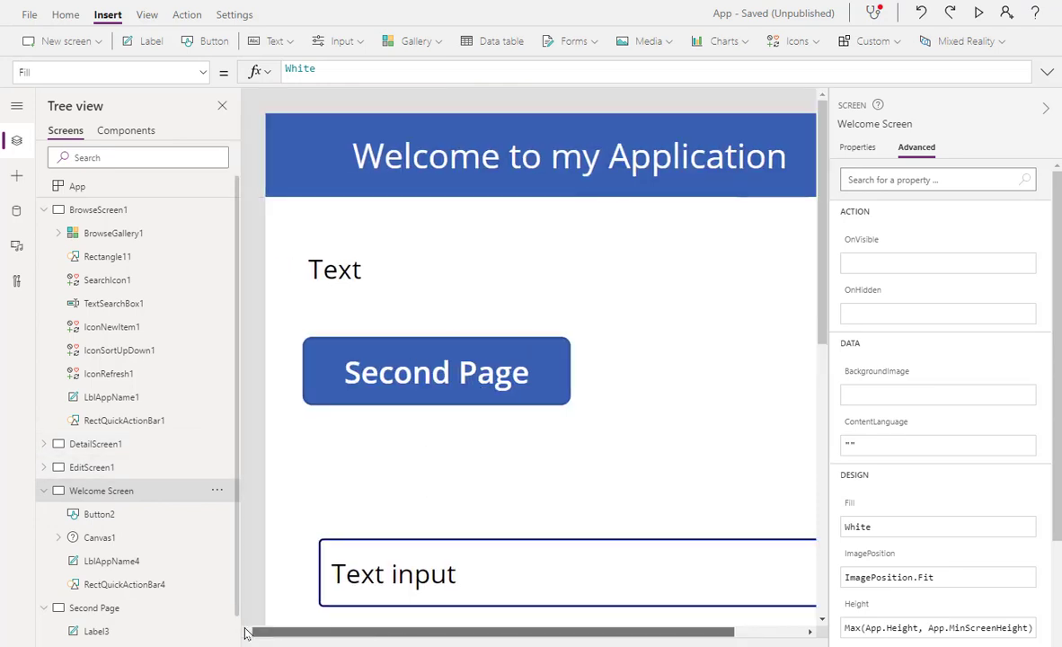
Select the Welcome Page header label on the Second Page screen and show its general properties.
click(97, 608)
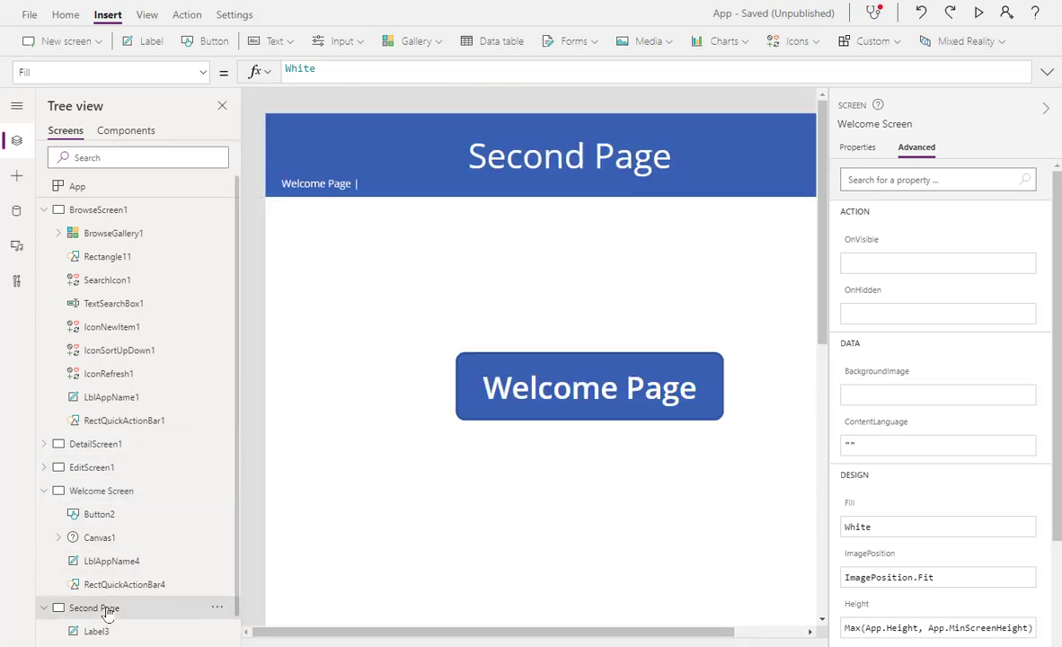
click(314, 182)
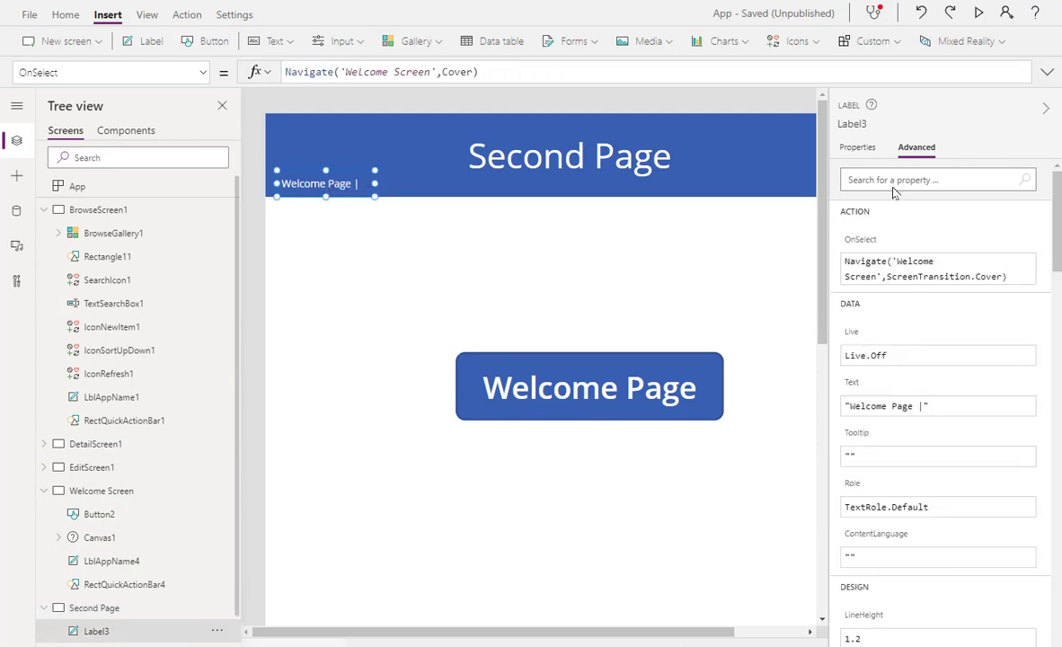
click(857, 147)
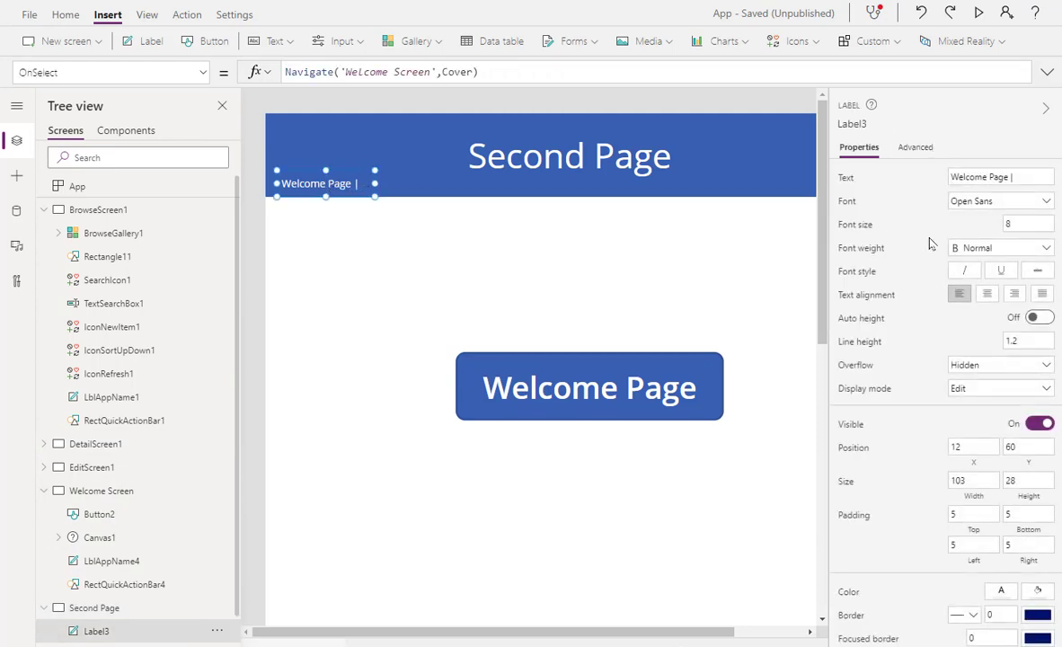
scroll(970, 297, down, 3)
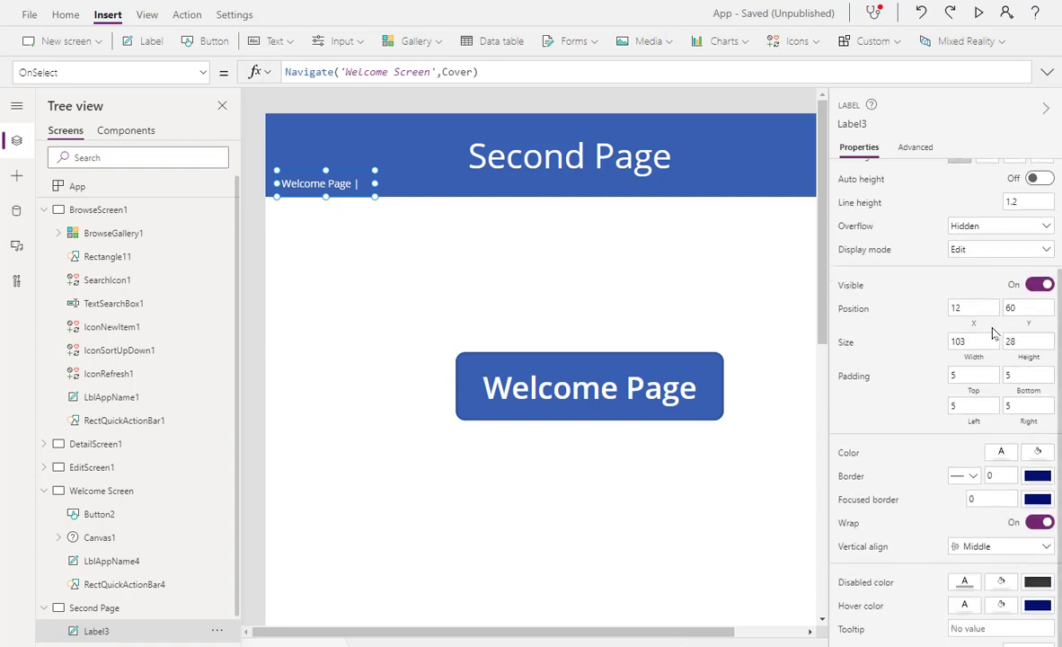
Replace the header label's HoverColor formula with the standard orange text color, RGBA(255, 191, 0, 1).
click(966, 605)
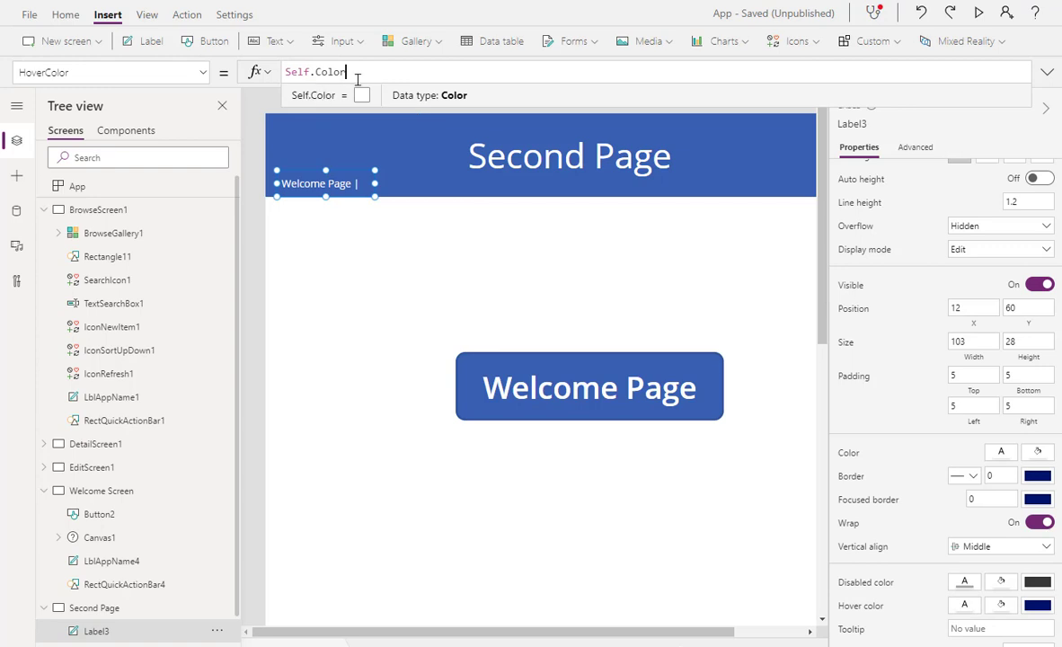
drag(343, 71, 278, 74)
key(BackSpace)
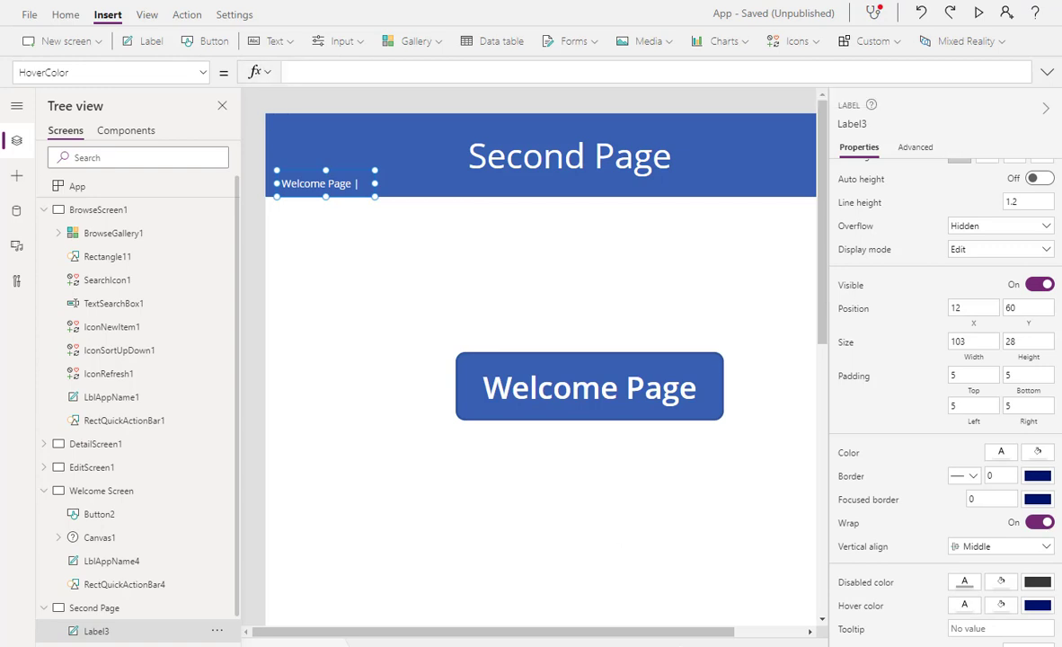
click(964, 608)
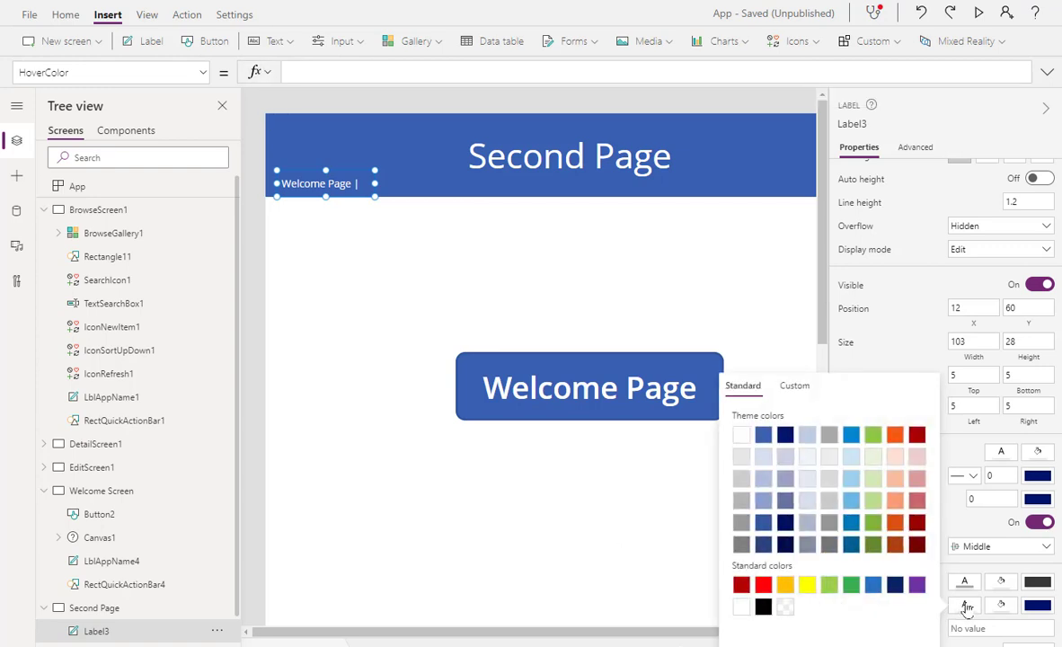
click(785, 586)
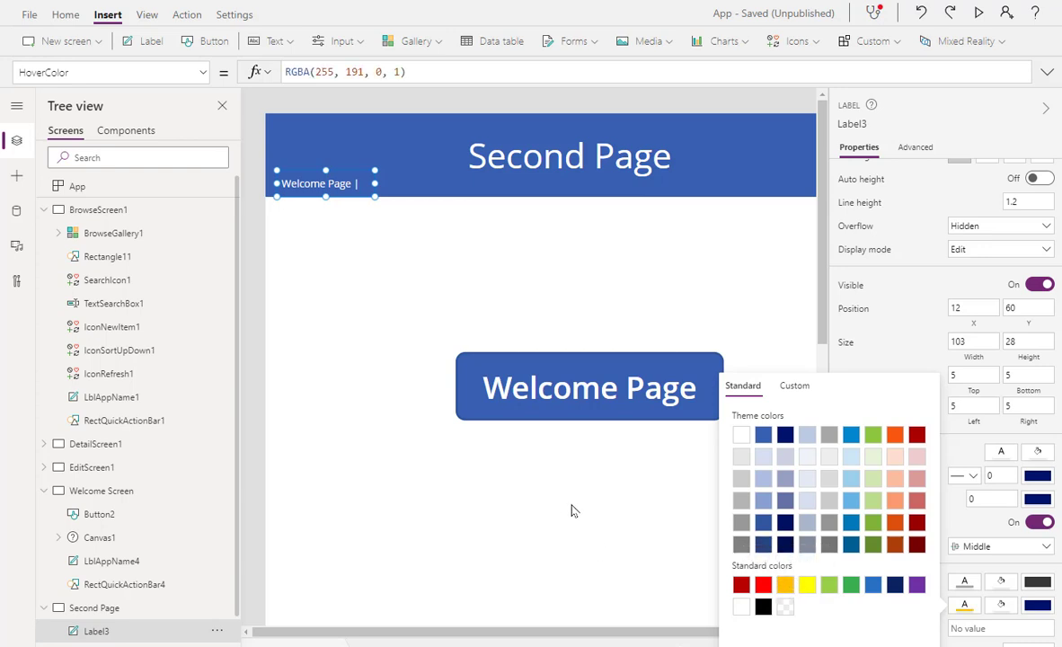
Deselect the header label, preview the app from Second Page, test the Welcome Page link and close the preview.
click(571, 510)
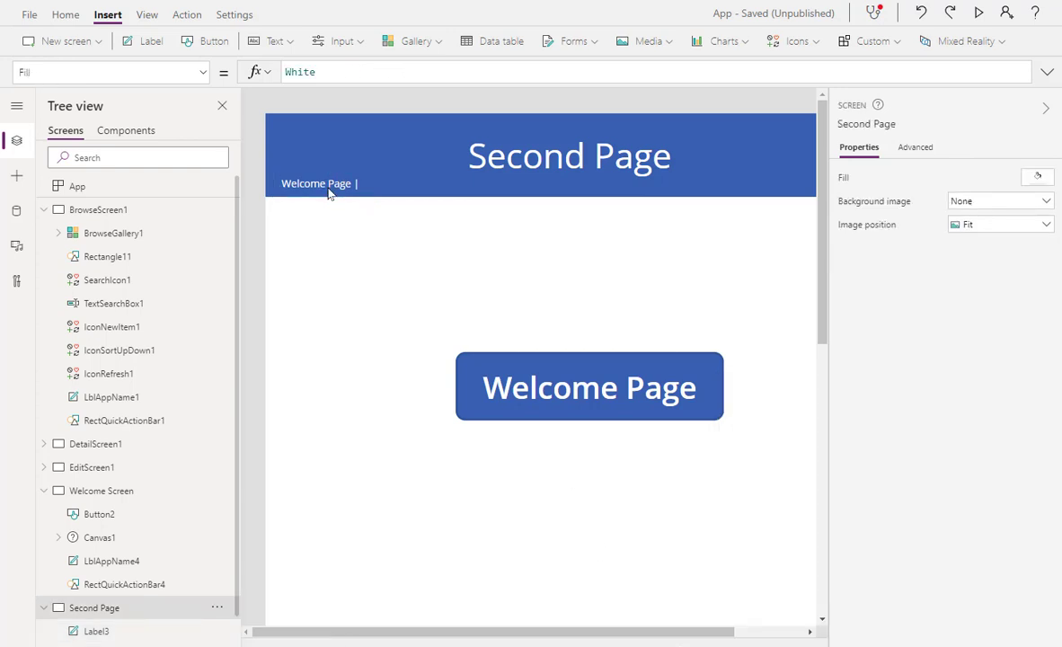
click(978, 12)
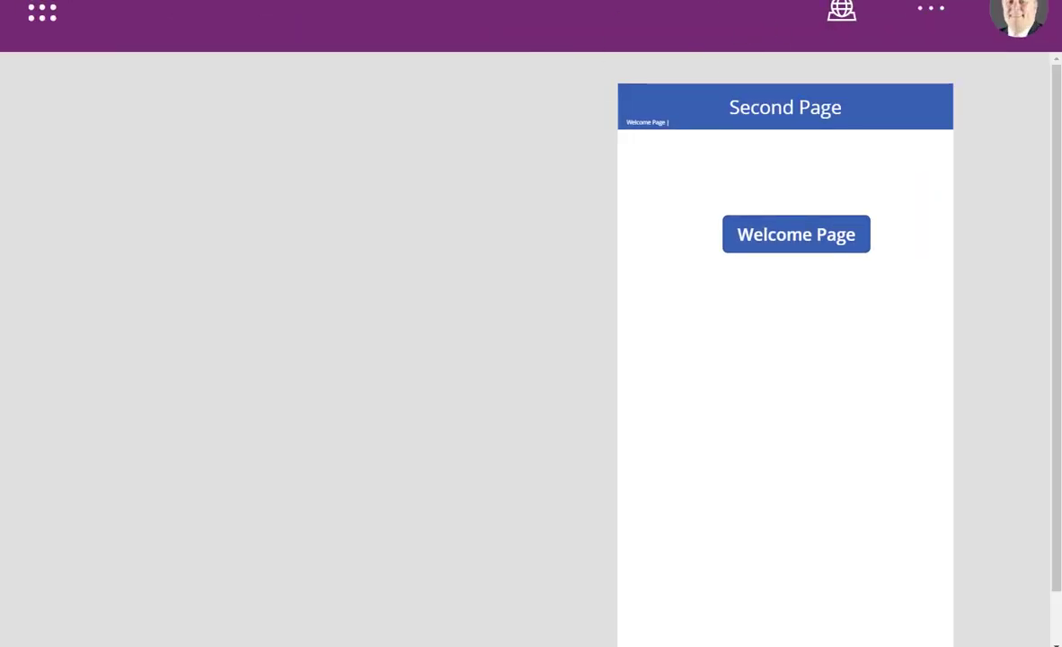
key(ctrl+0)
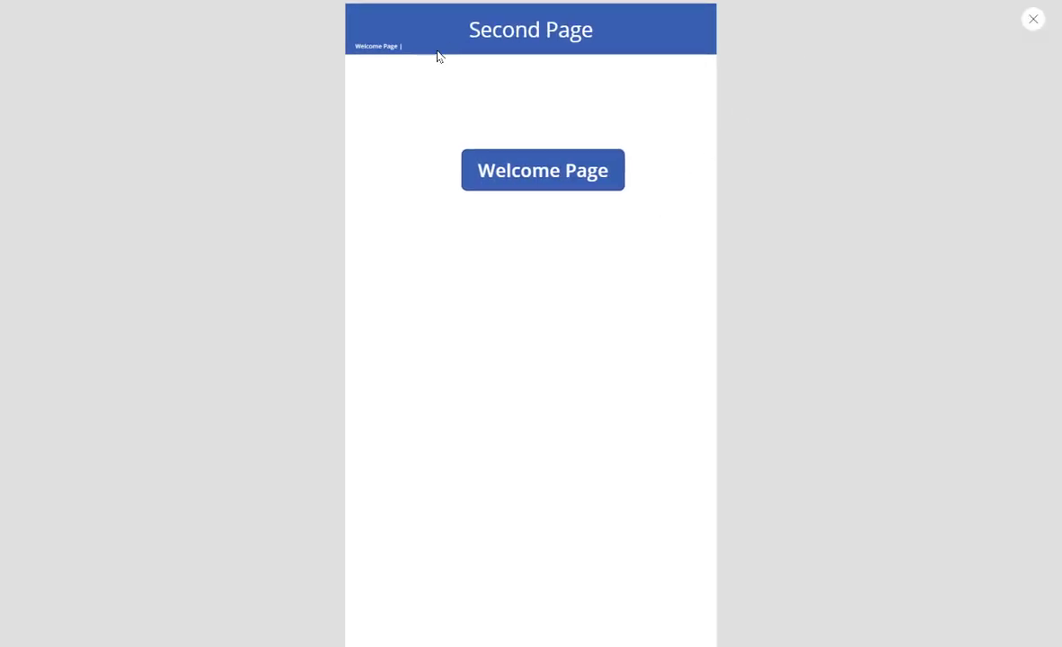
click(384, 45)
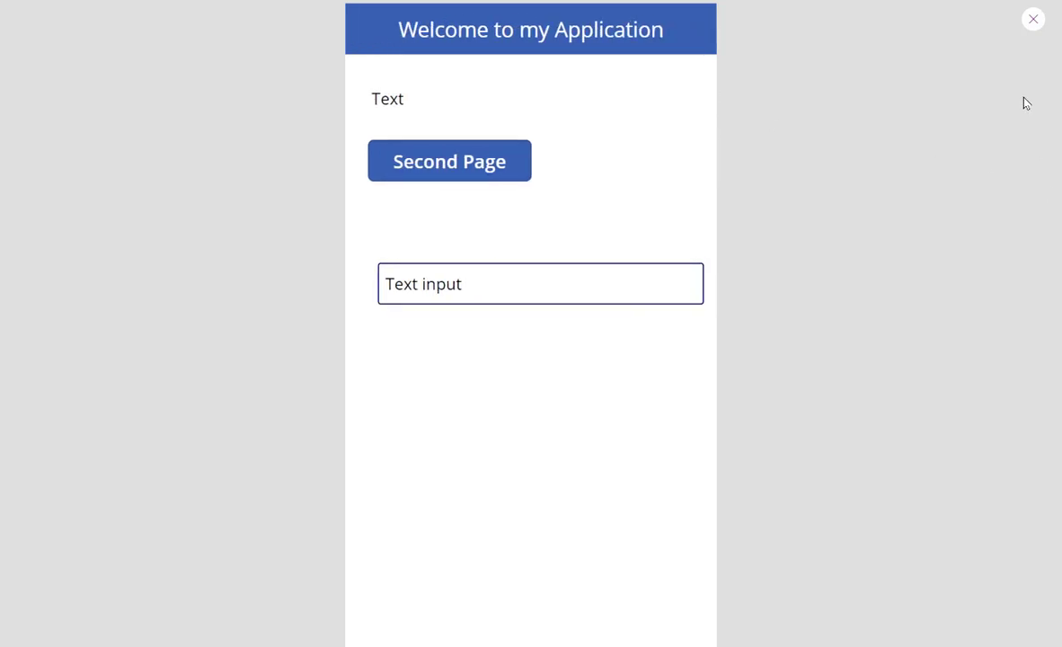
click(1033, 19)
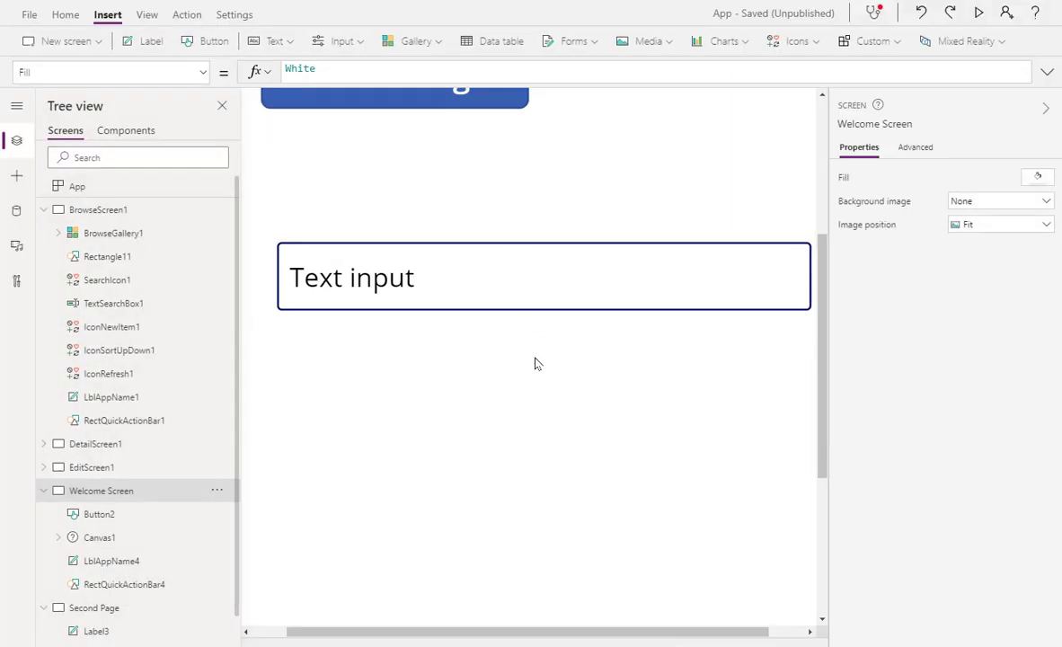
Reselect the Welcome Page header label on the Second Page screen and show its advanced properties to review the OnSelect formula.
click(103, 607)
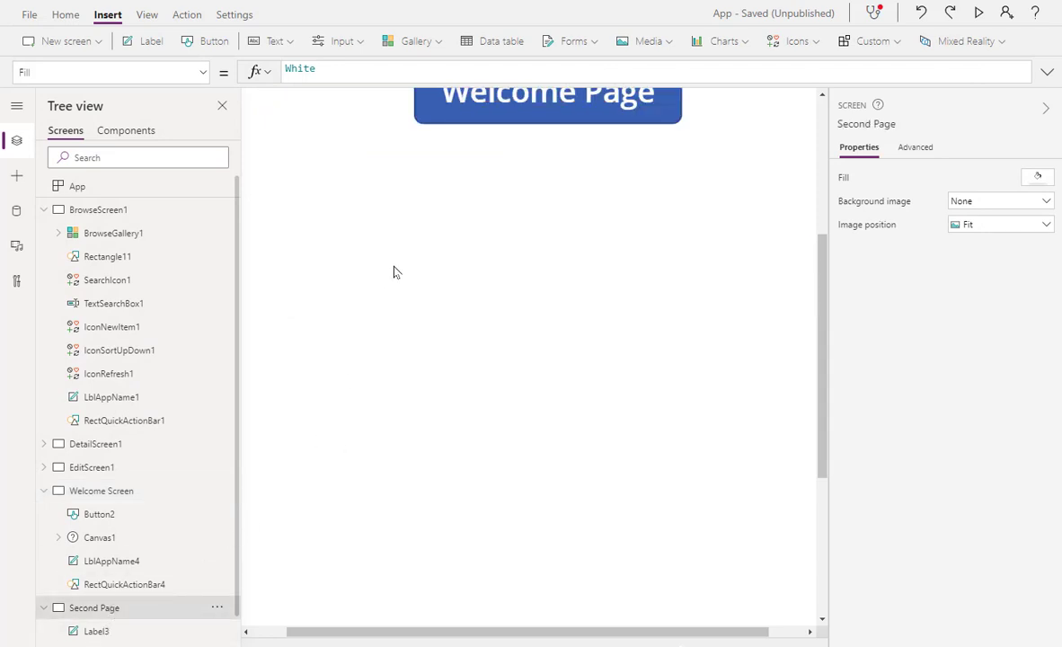
drag(443, 636, 367, 635)
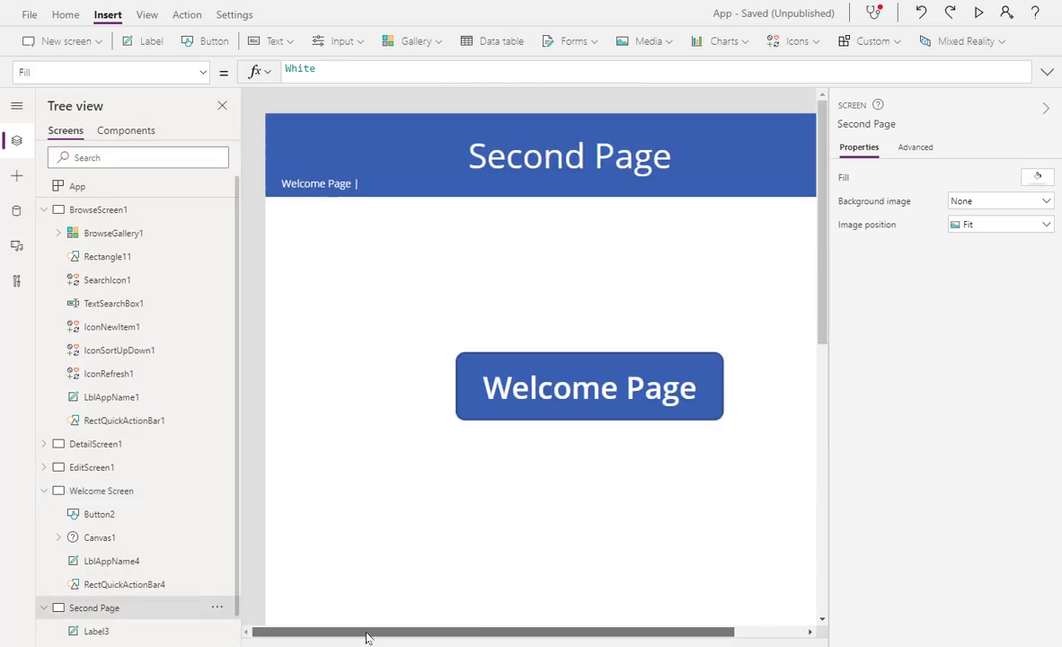
click(334, 184)
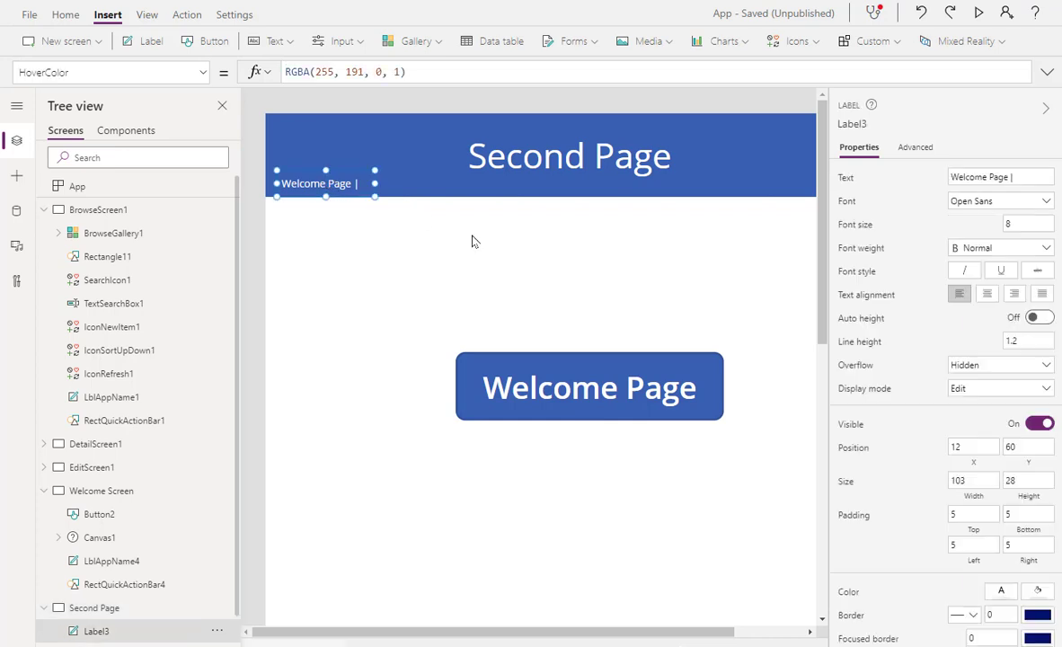
click(528, 253)
click(310, 179)
click(915, 147)
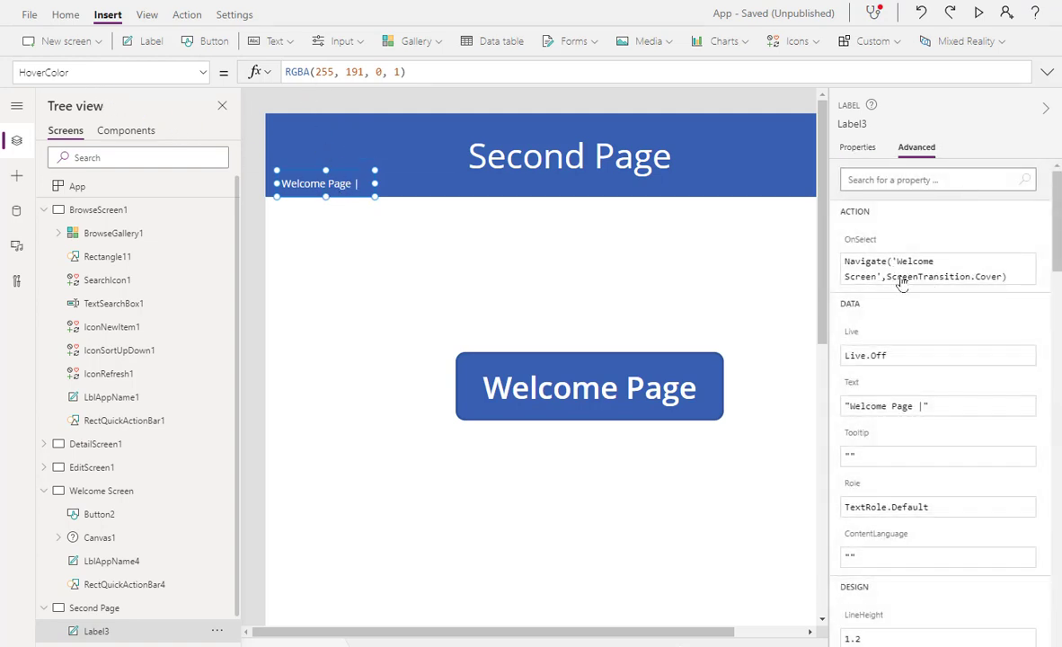